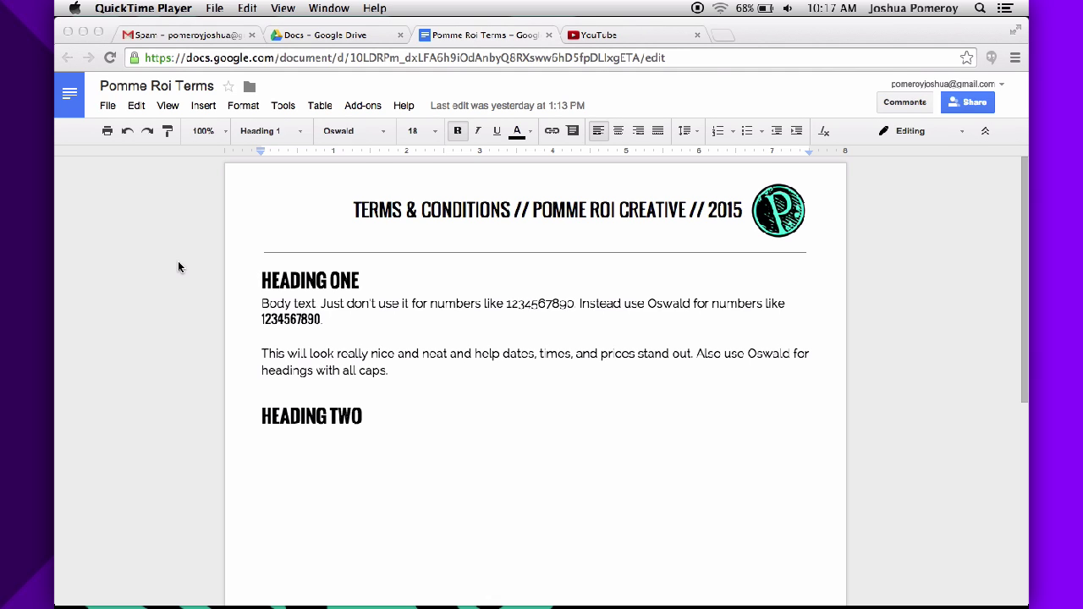
# Browse the Insert menu from the header title and body paragraph without inserting anything.
pyautogui.scroll(-10, 180, 268)
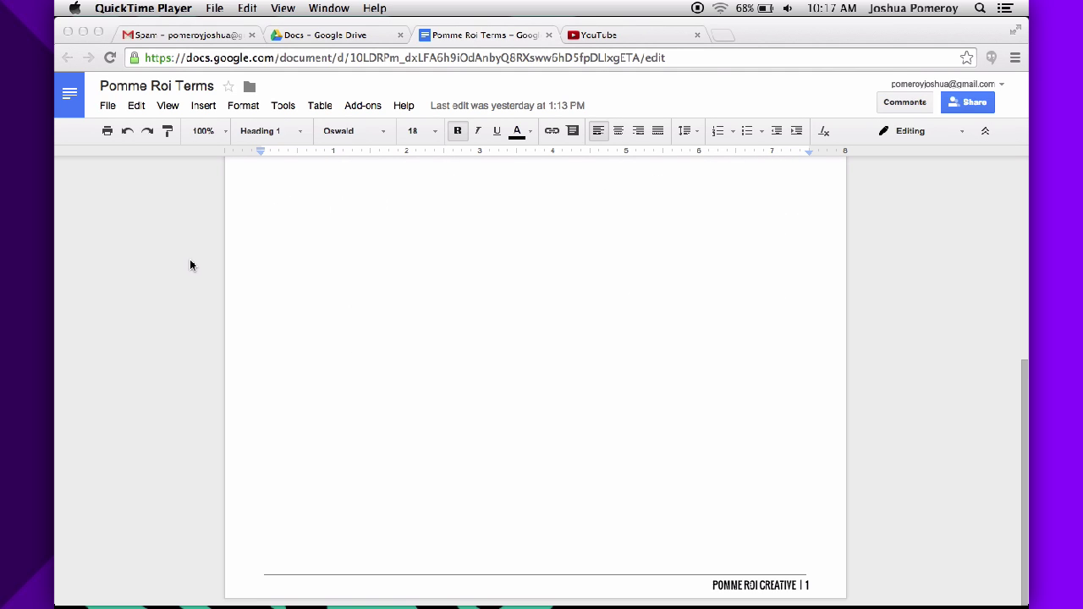
pyautogui.scroll(10, 190, 265)
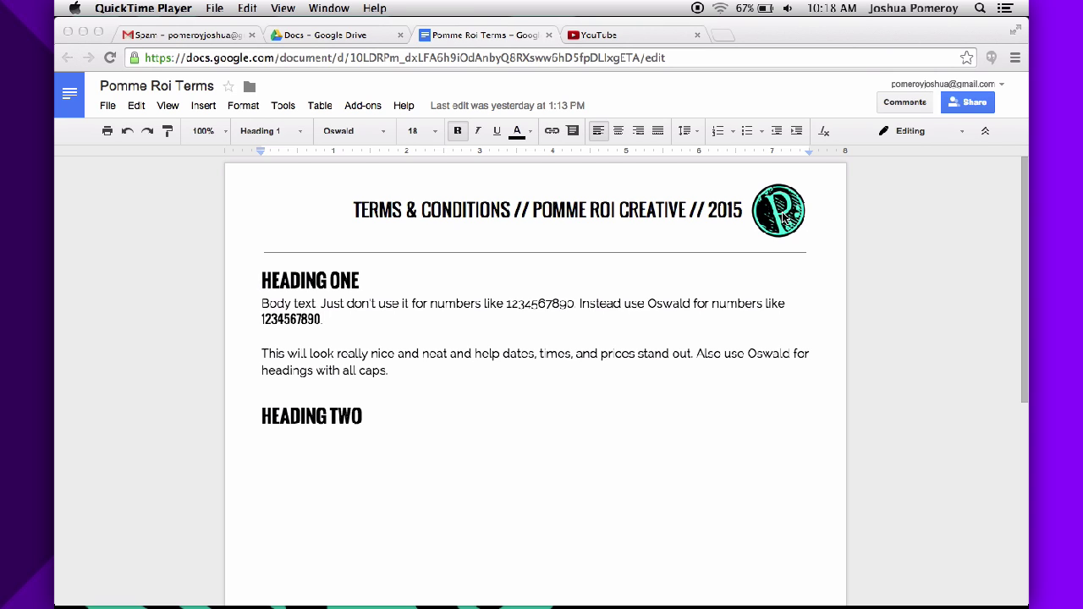
pyautogui.click(785, 218)
pyautogui.click(427, 218)
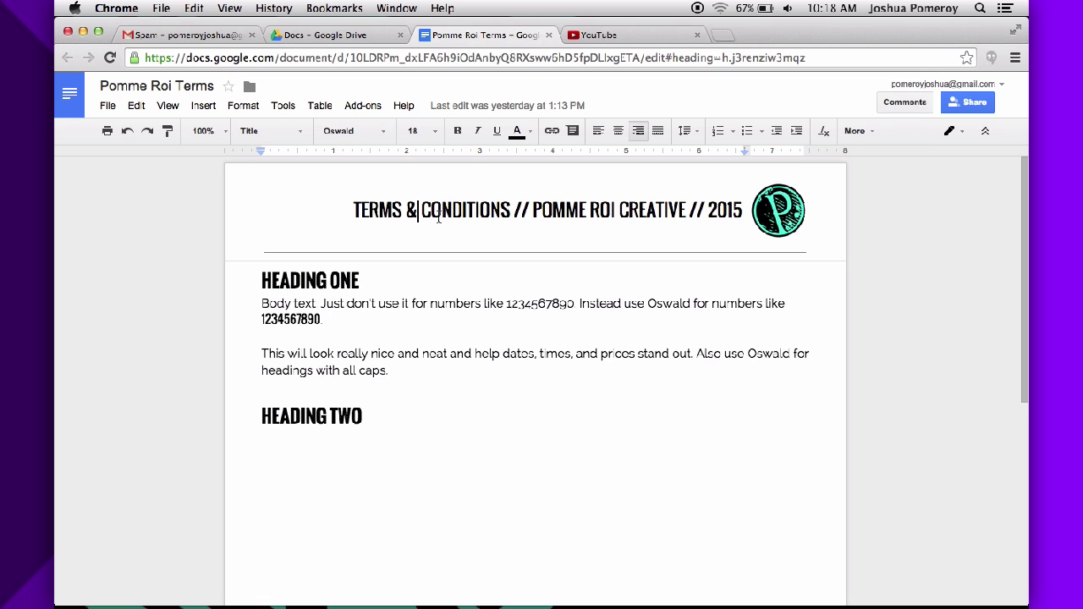
pyautogui.click(203, 105)
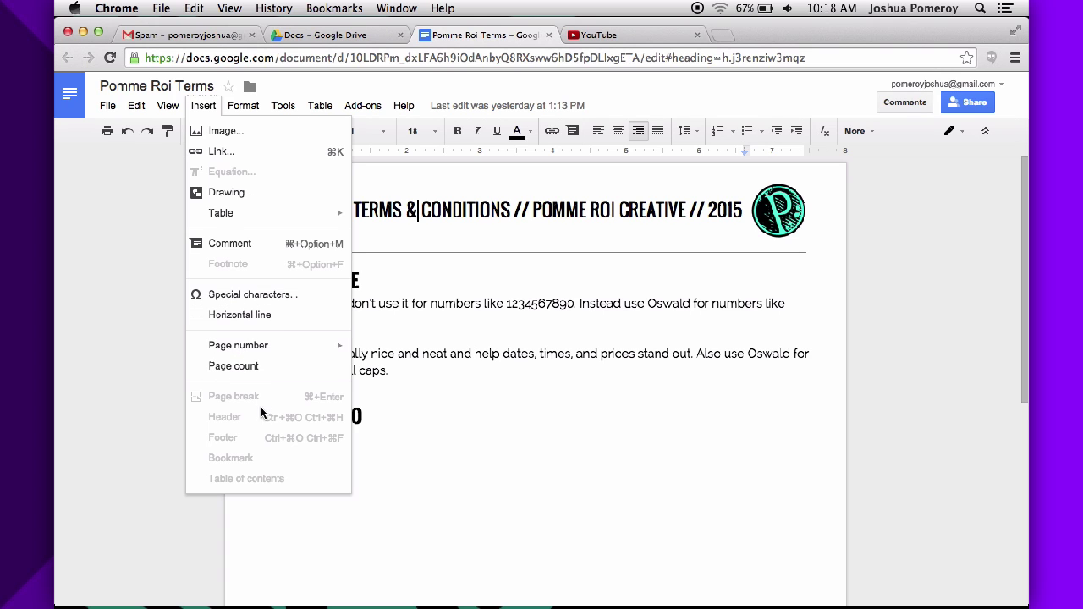
pyautogui.click(581, 304)
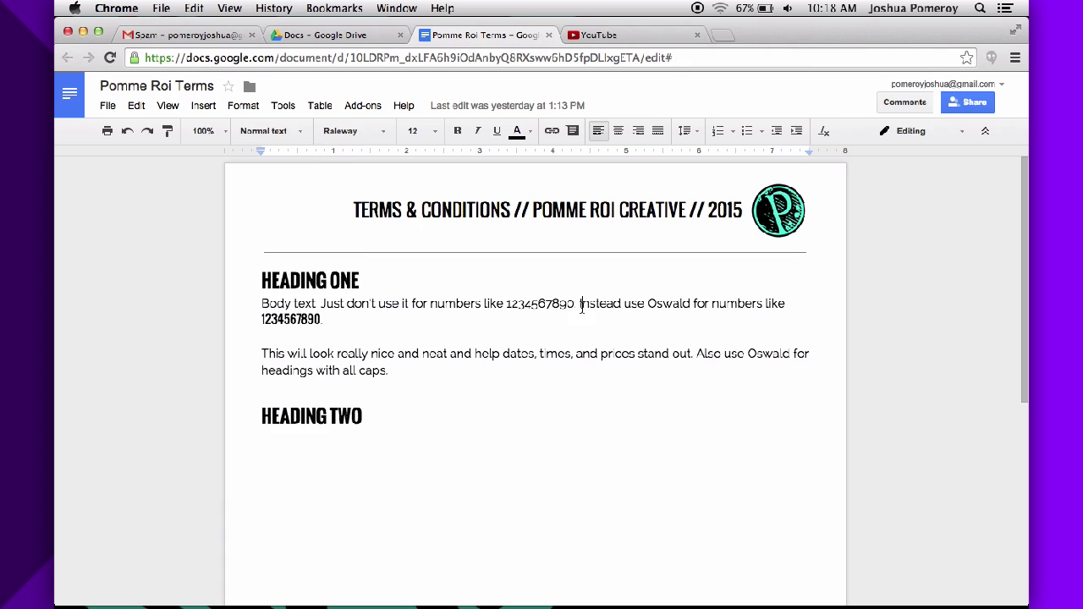
pyautogui.click(203, 108)
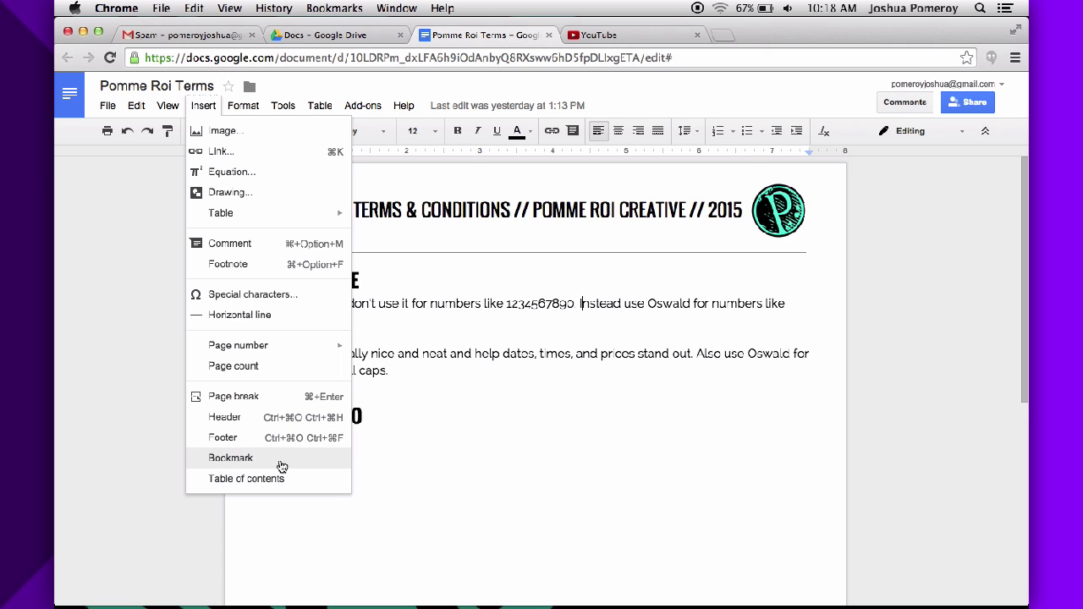
pyautogui.click(920, 319)
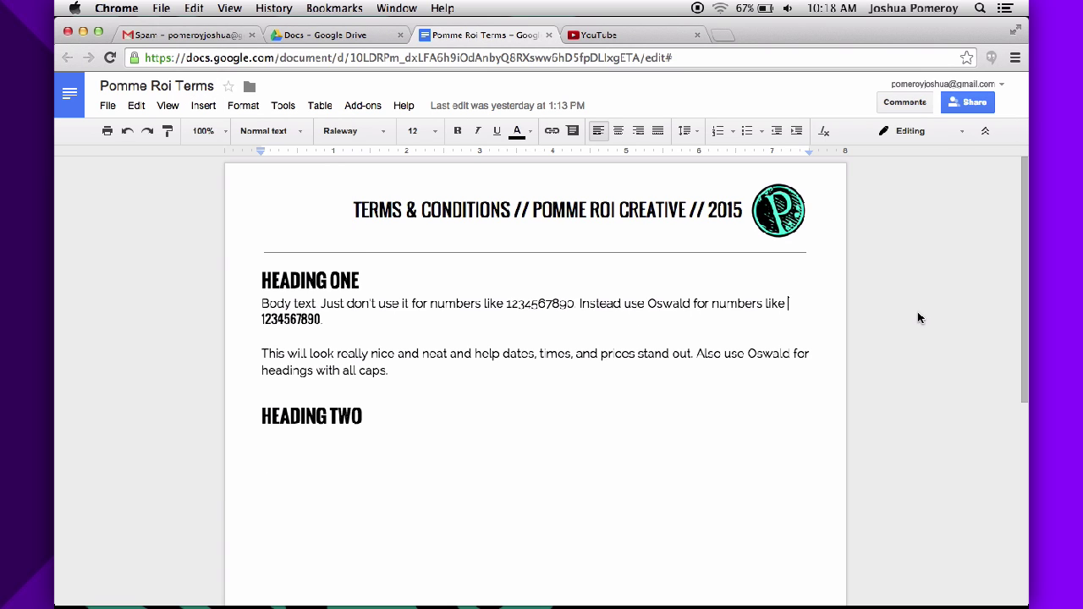
pyautogui.click(716, 216)
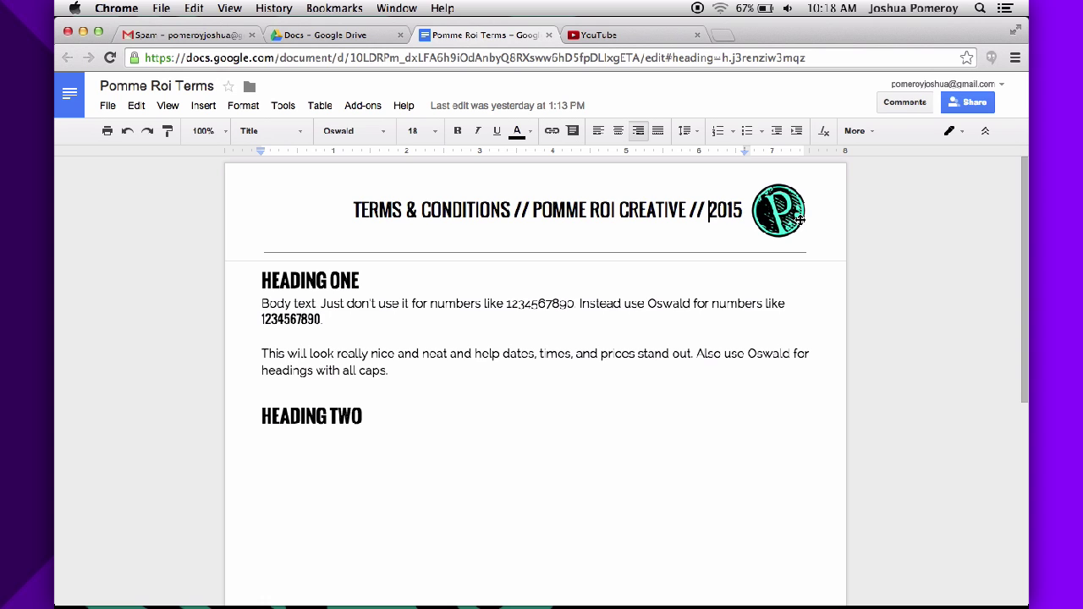
# Check the page-1 footer text and the Insert options, leaving them unchanged.
pyautogui.scroll(-10, 872, 307)
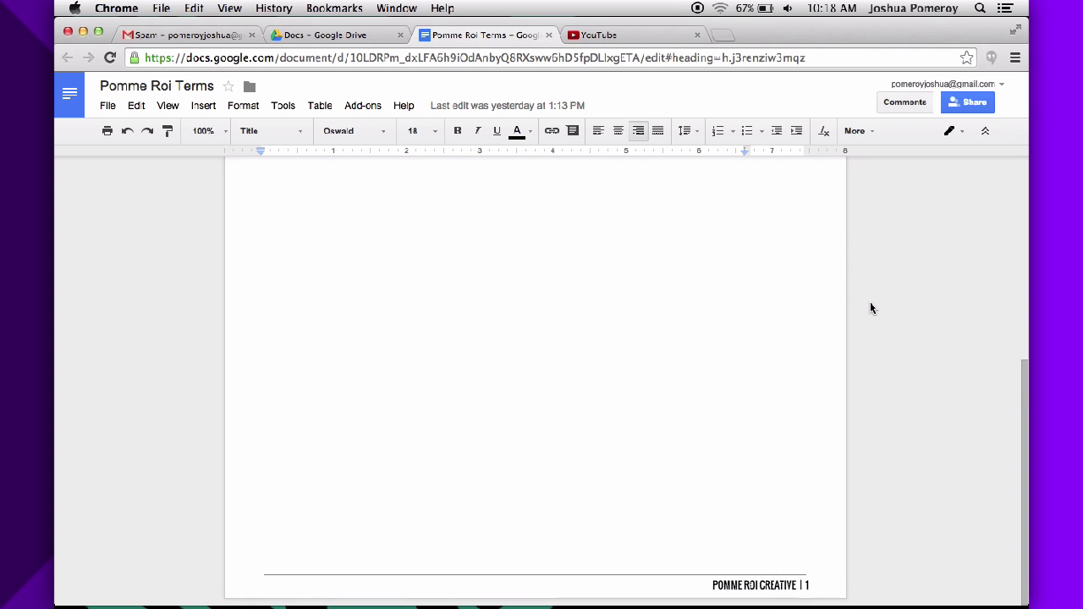
pyautogui.click(754, 586)
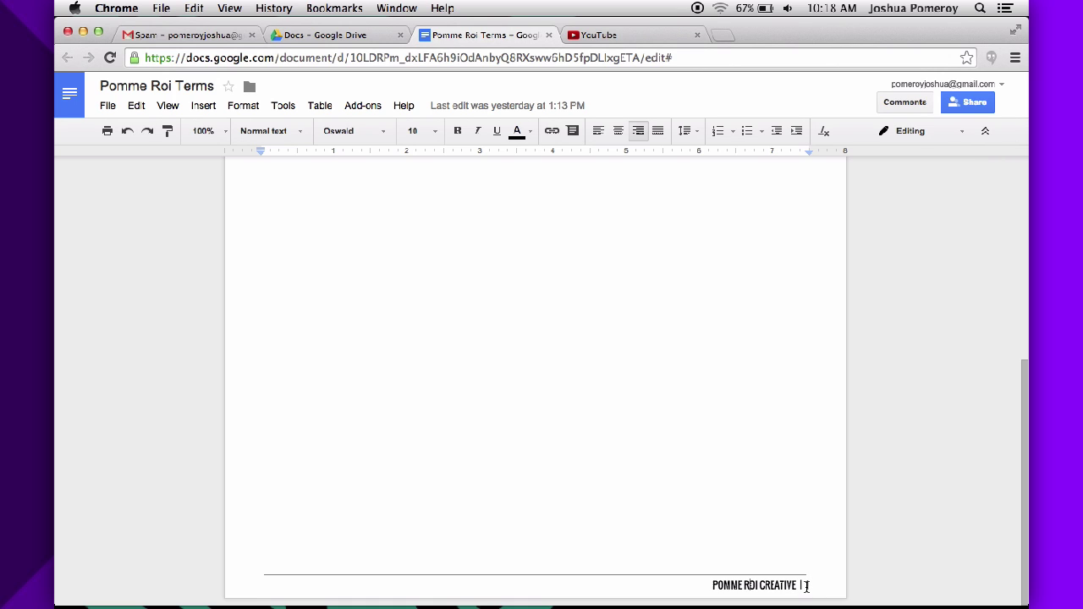
pyautogui.click(203, 106)
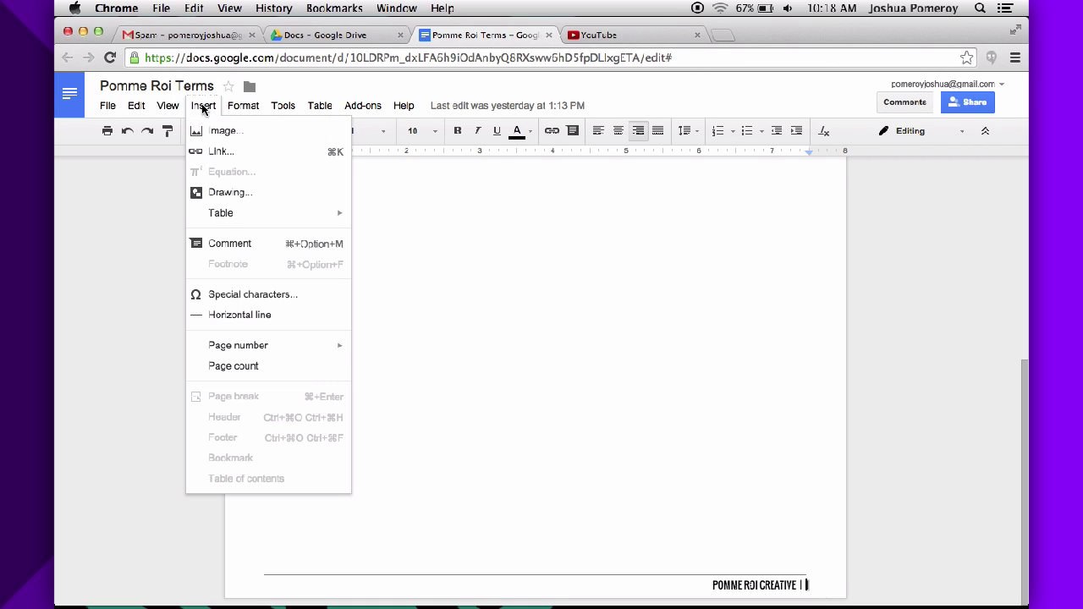
pyautogui.moveTo(260, 352)
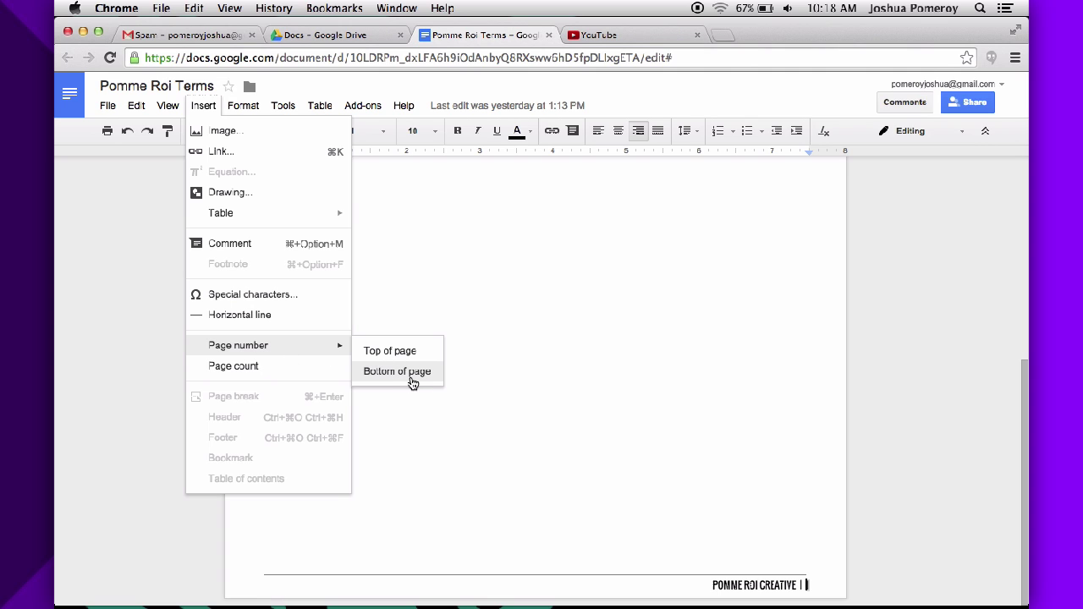
pyautogui.press('Escape')
pyautogui.press('Escape')
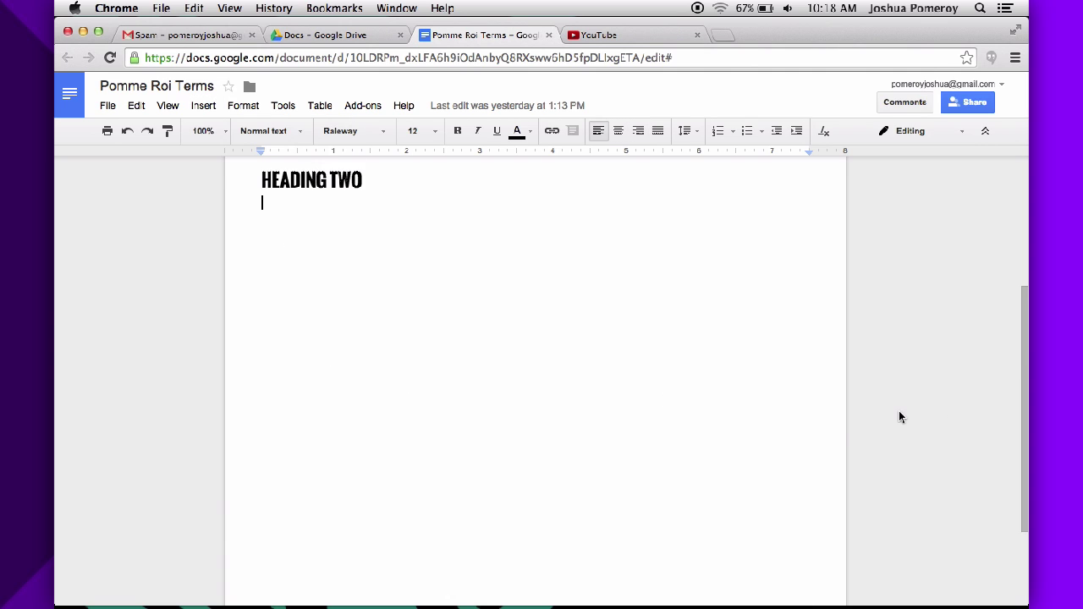
pyautogui.scroll(-5, 893, 409)
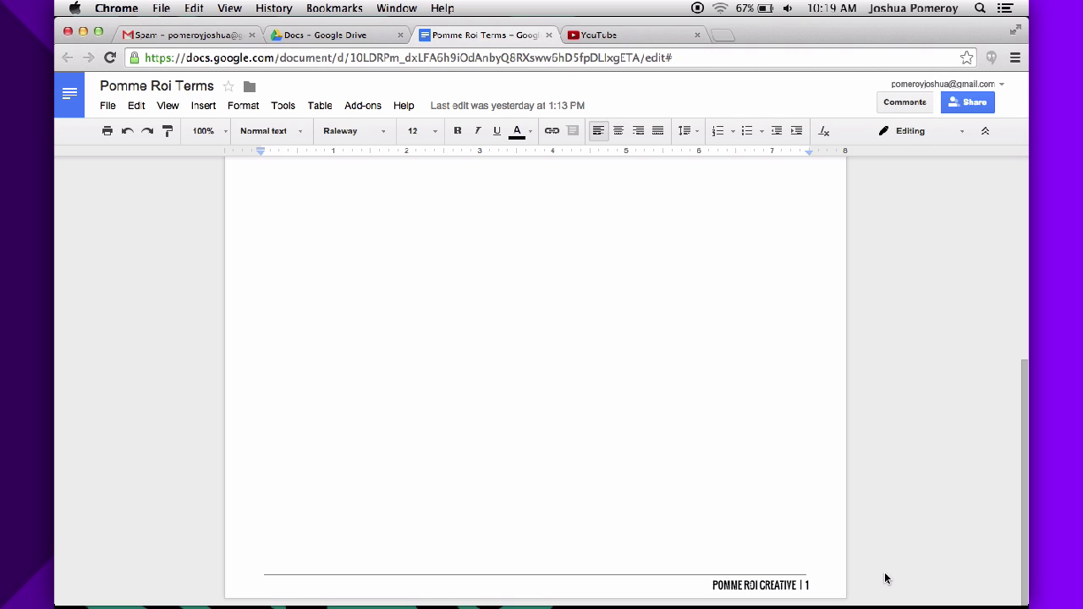
pyautogui.scroll(10, 886, 579)
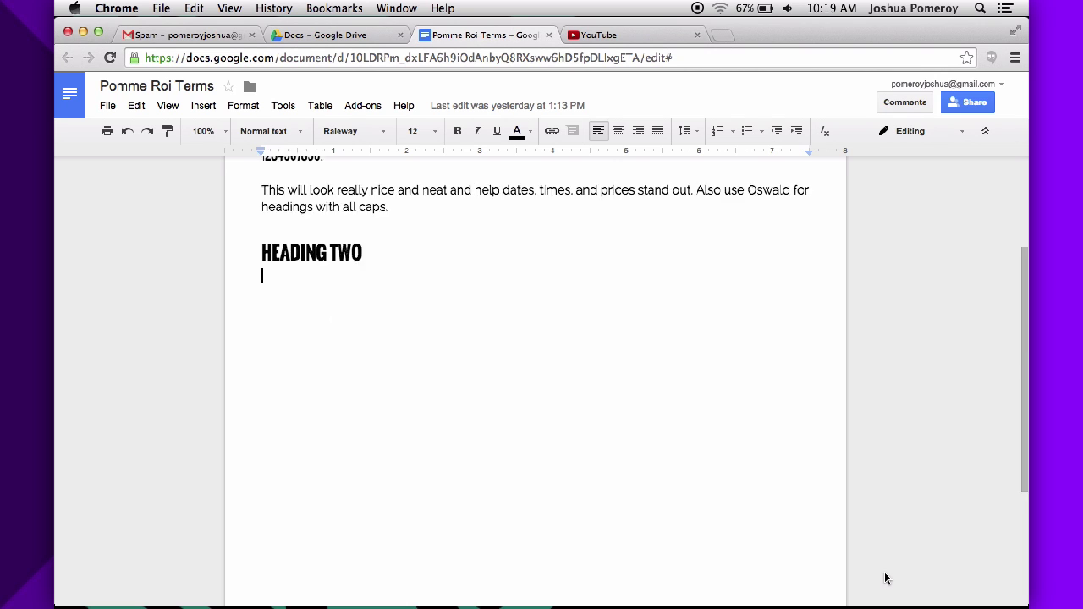
# Set the header table border width to 1 pt in Table properties.
pyautogui.click(554, 207)
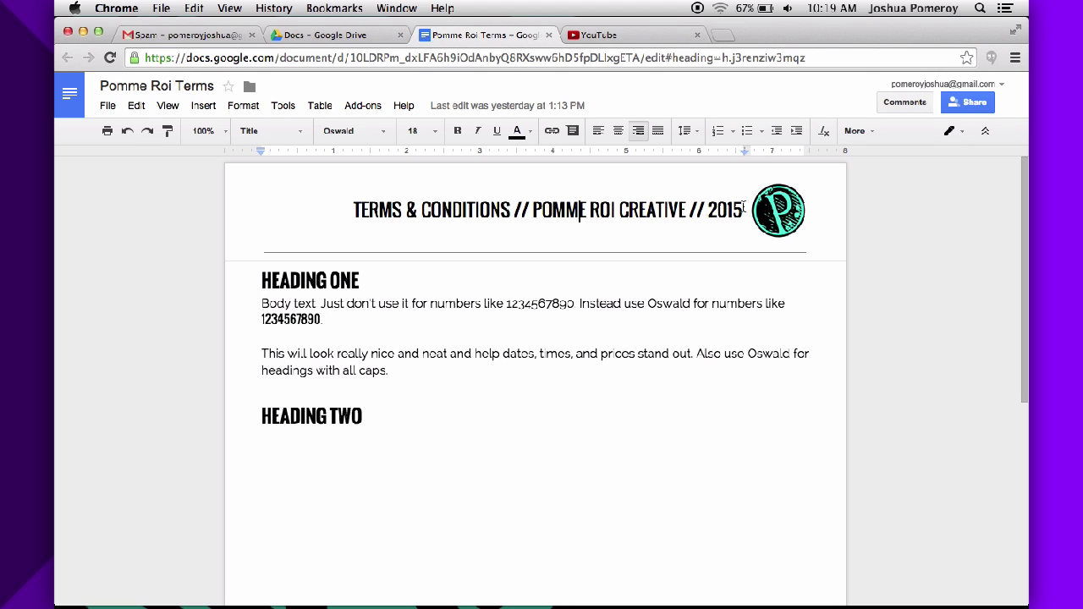
pyautogui.rightClick(692, 213)
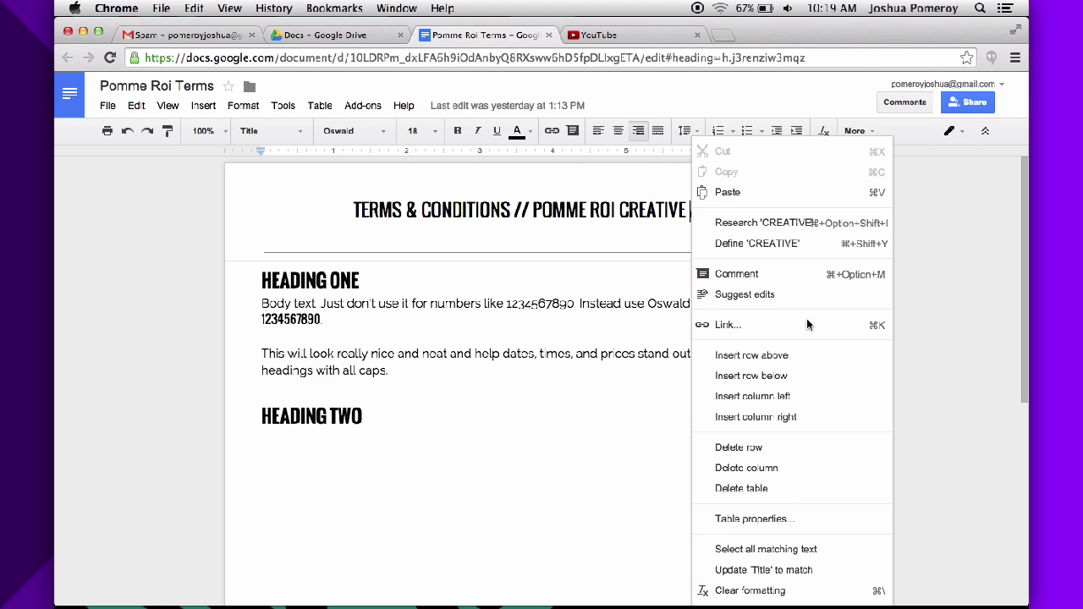
pyautogui.click(797, 523)
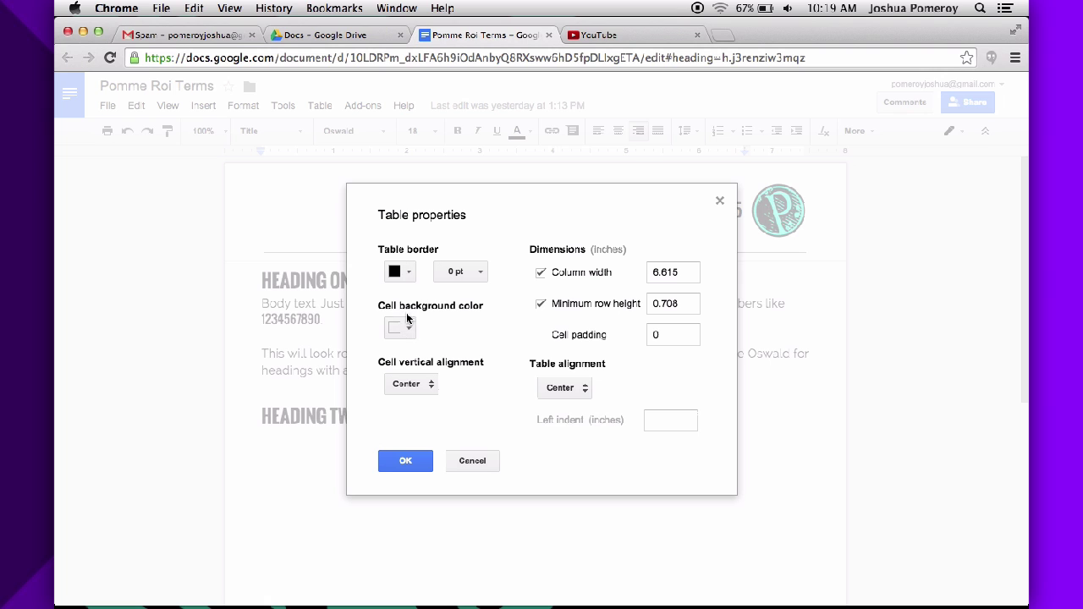
pyautogui.click(461, 274)
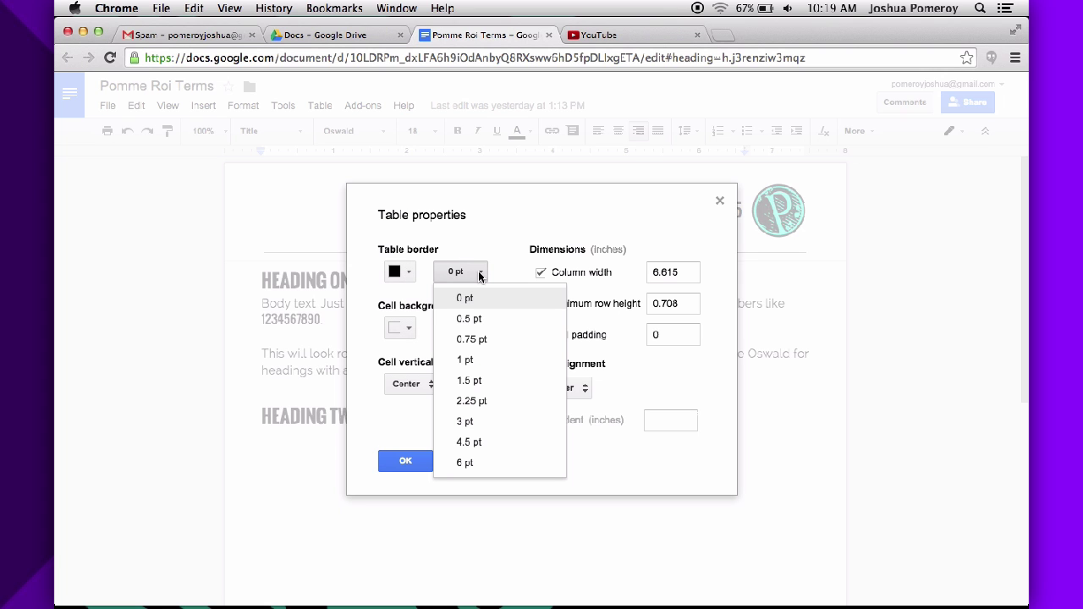
pyautogui.click(467, 360)
pyautogui.click(407, 464)
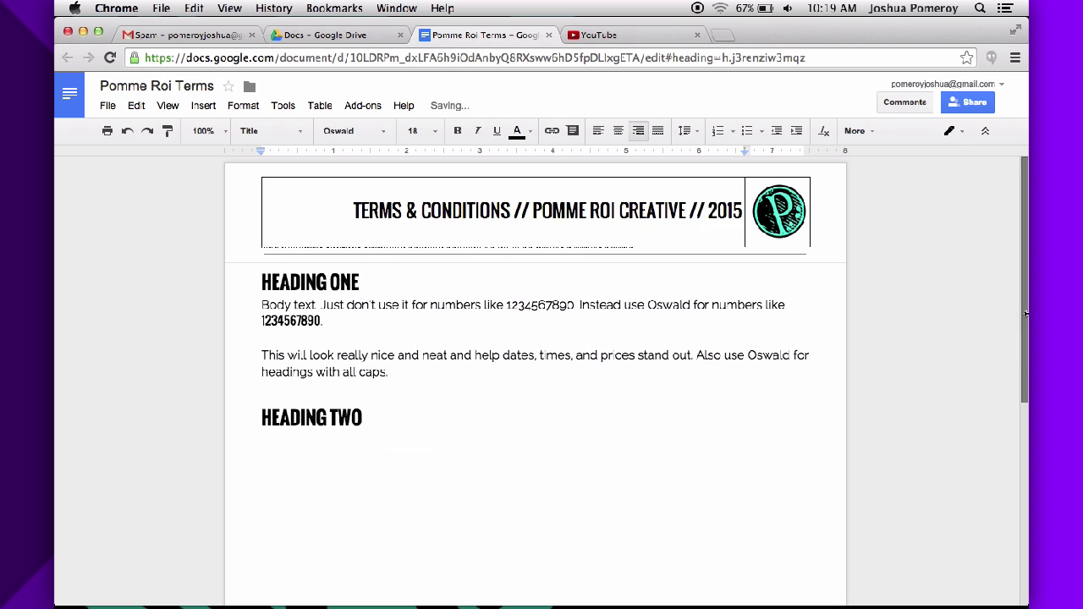
# Look over the Insert table options and select the round teal logo in the header.
pyautogui.click(973, 308)
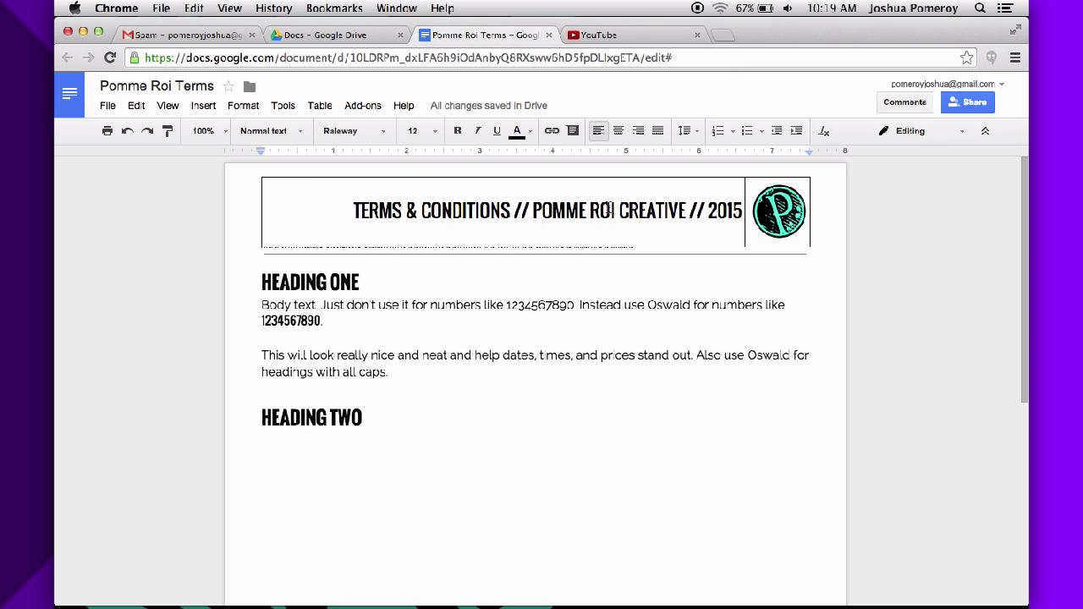
pyautogui.click(203, 109)
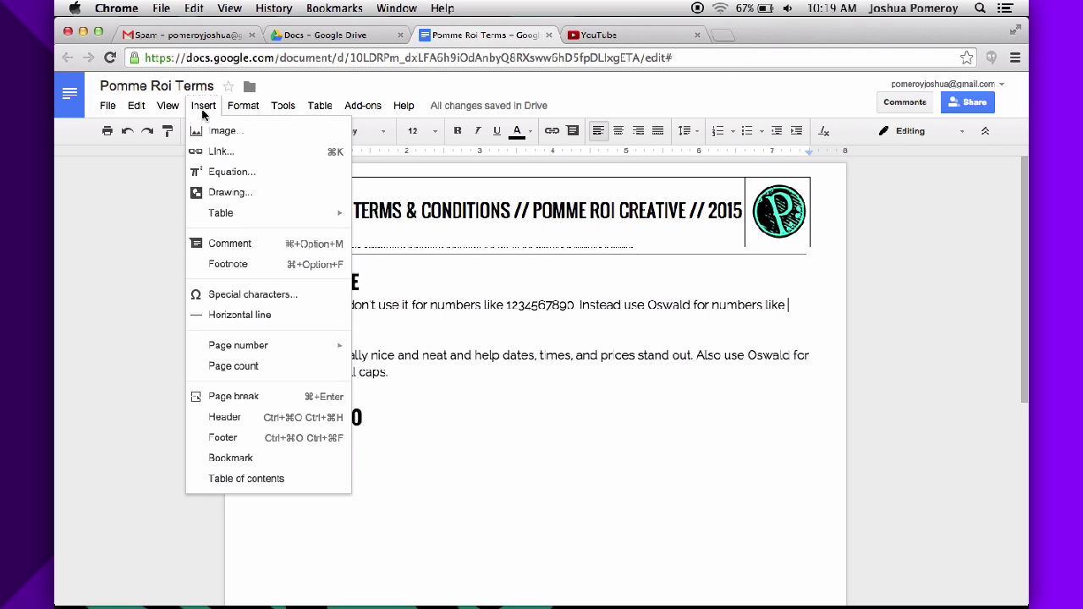
pyautogui.moveTo(233, 219)
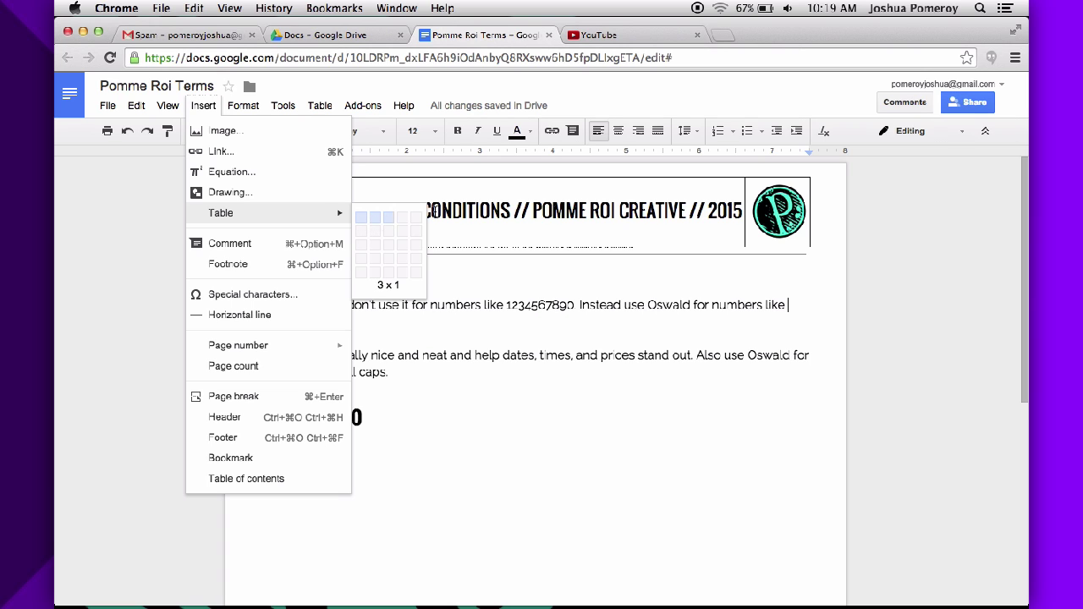
pyautogui.click(947, 248)
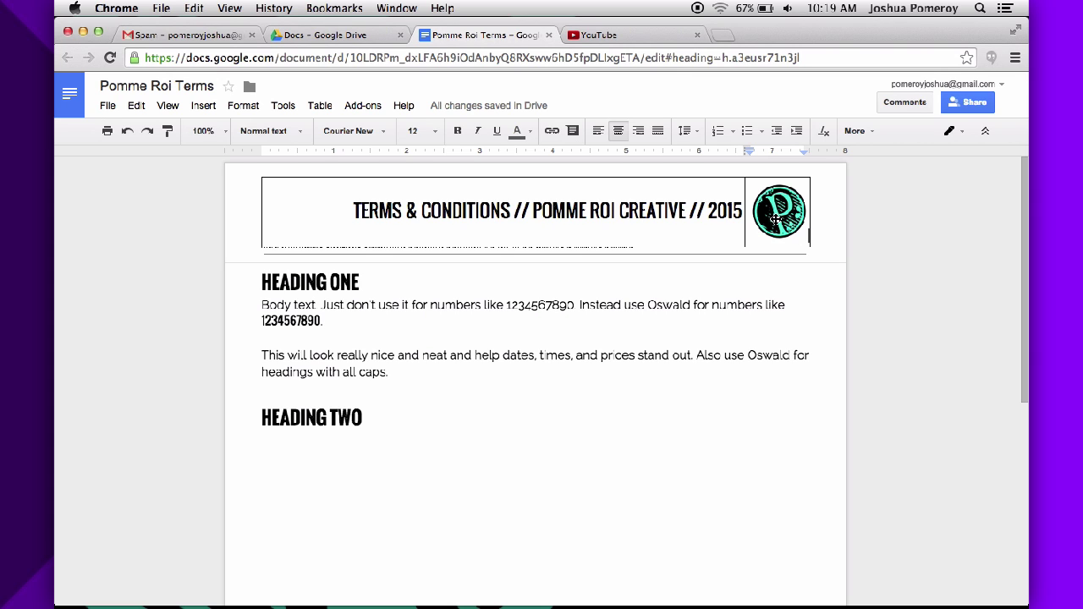
pyautogui.click(655, 212)
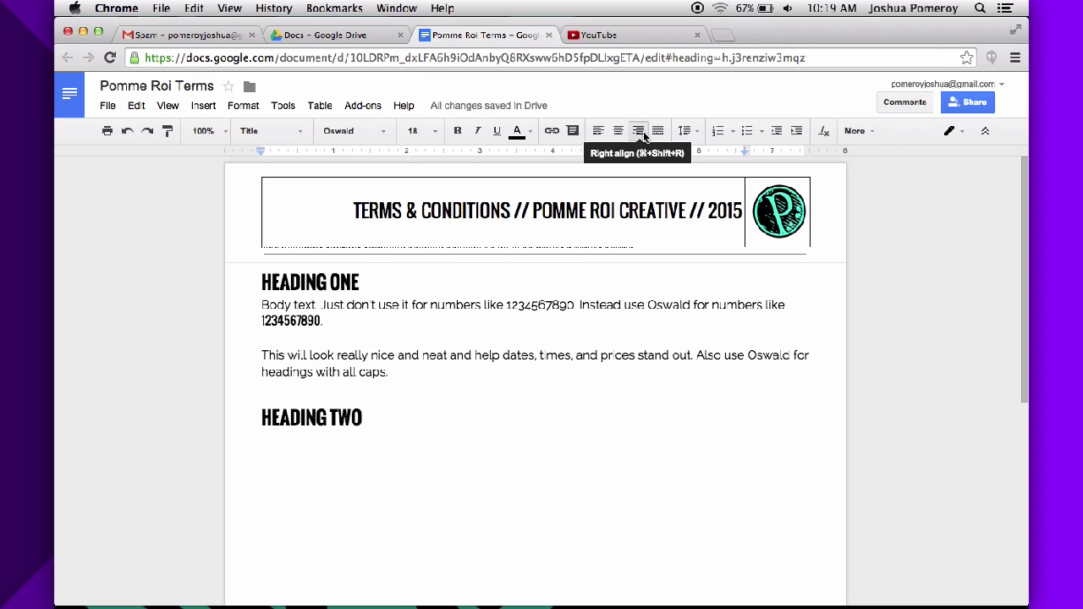
pyautogui.click(783, 218)
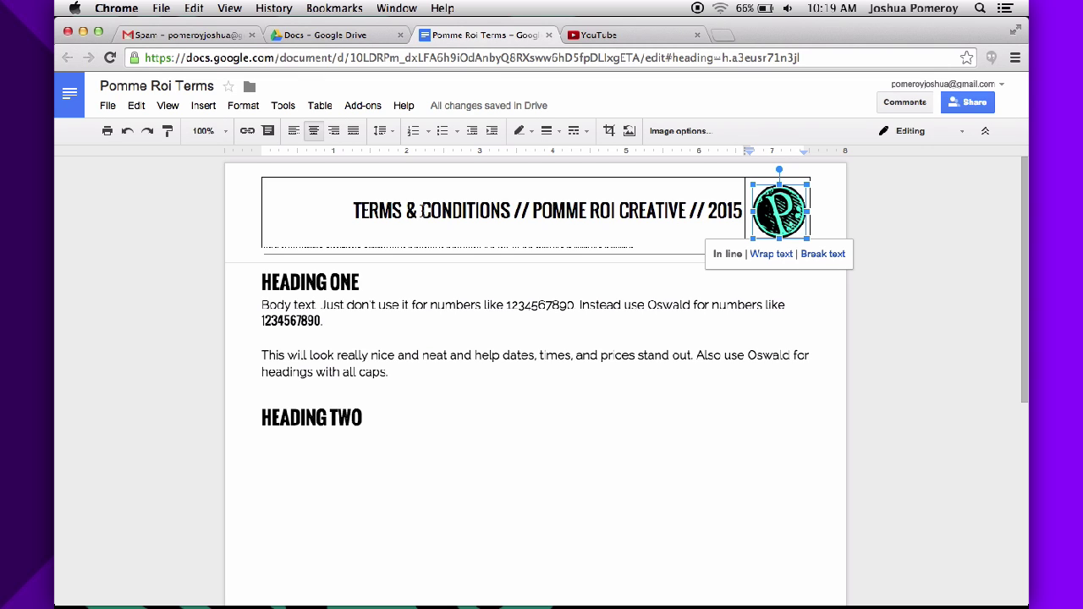
pyautogui.click(889, 276)
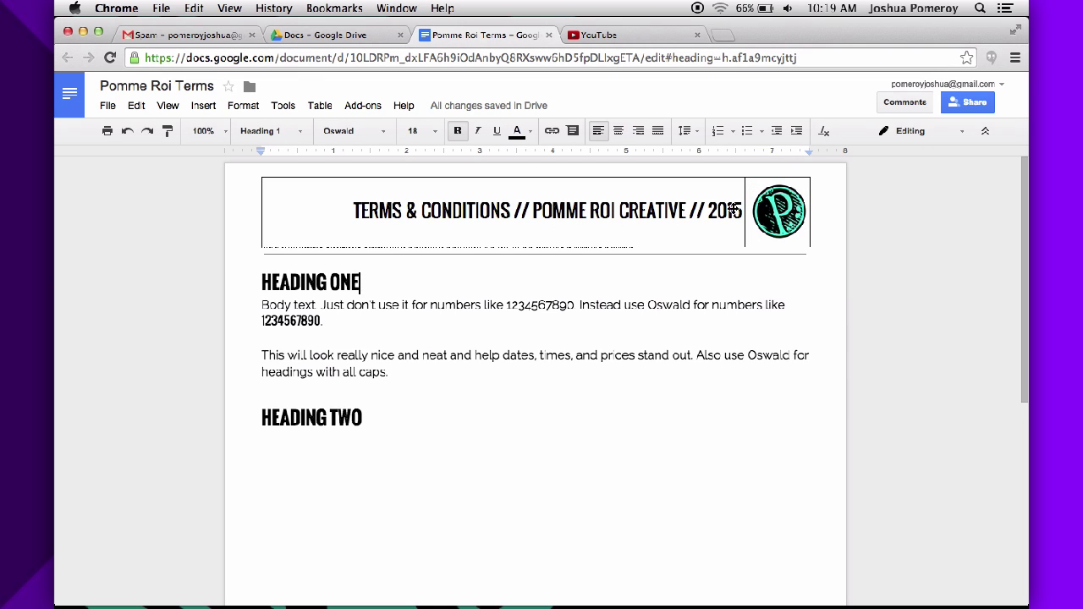
# Change the header table border width to 0 pt so no box lines show.
pyautogui.rightClick(703, 208)
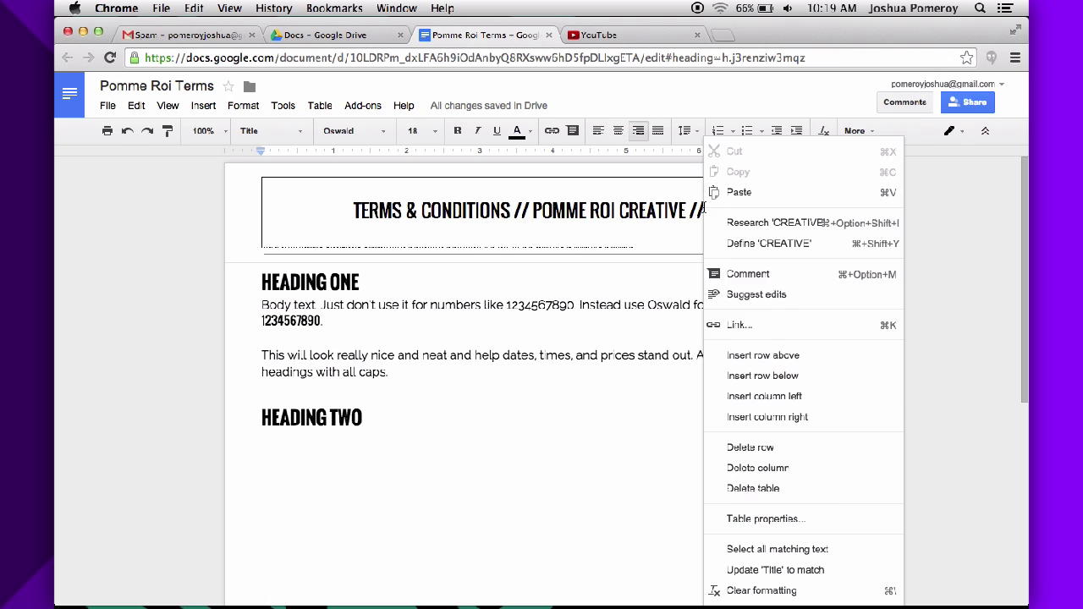
pyautogui.click(787, 518)
pyautogui.click(479, 274)
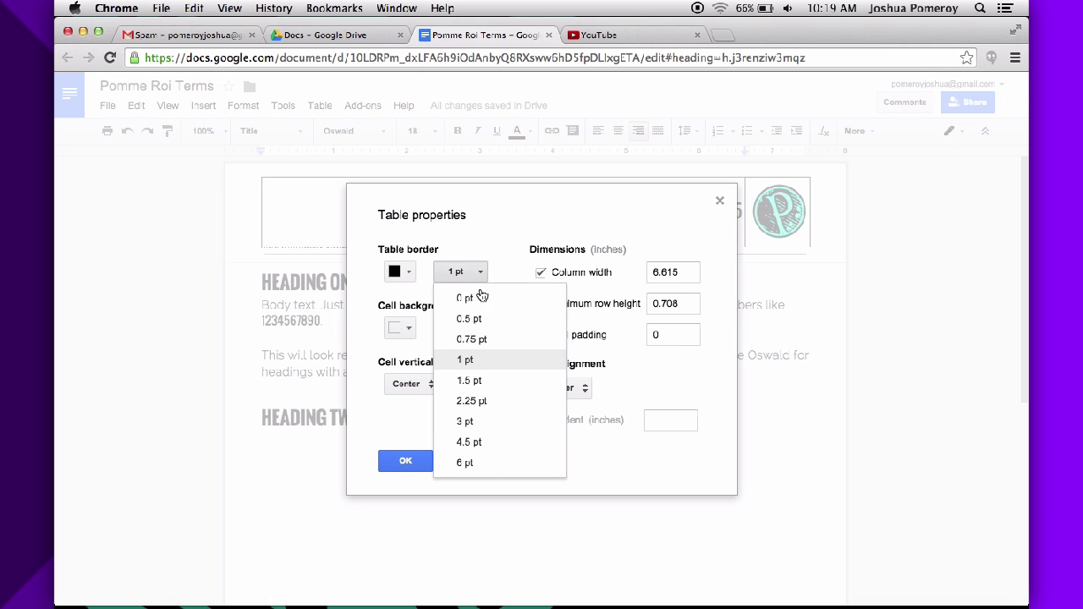
pyautogui.click(464, 274)
pyautogui.click(406, 461)
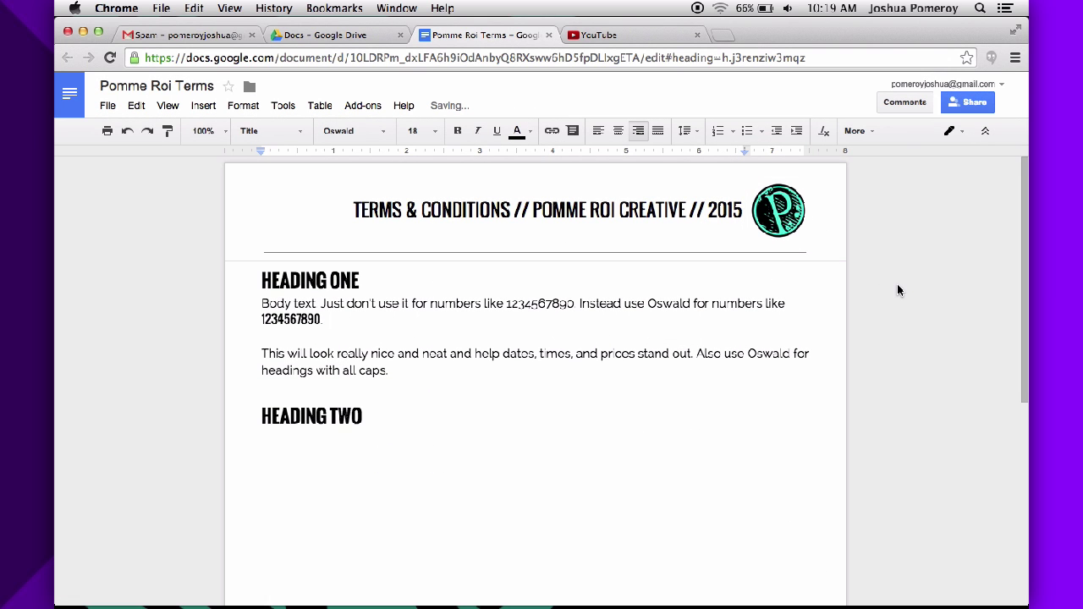
# From the Drive tab, create a new Google Docs file in the shared Docs folder.
pyautogui.click(354, 39)
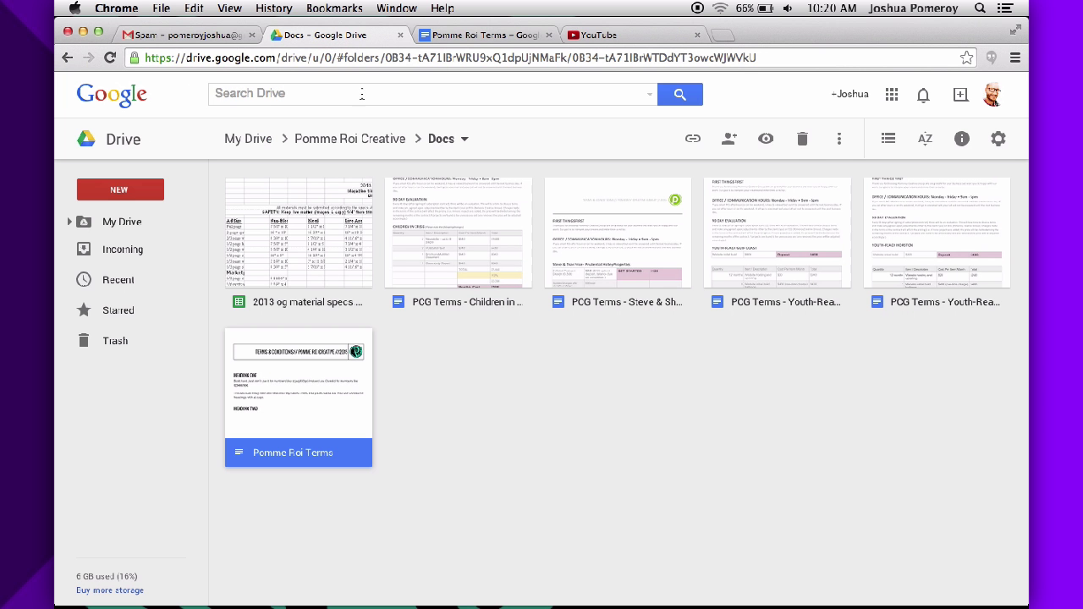
pyautogui.rightClick(529, 430)
pyautogui.moveTo(649, 554)
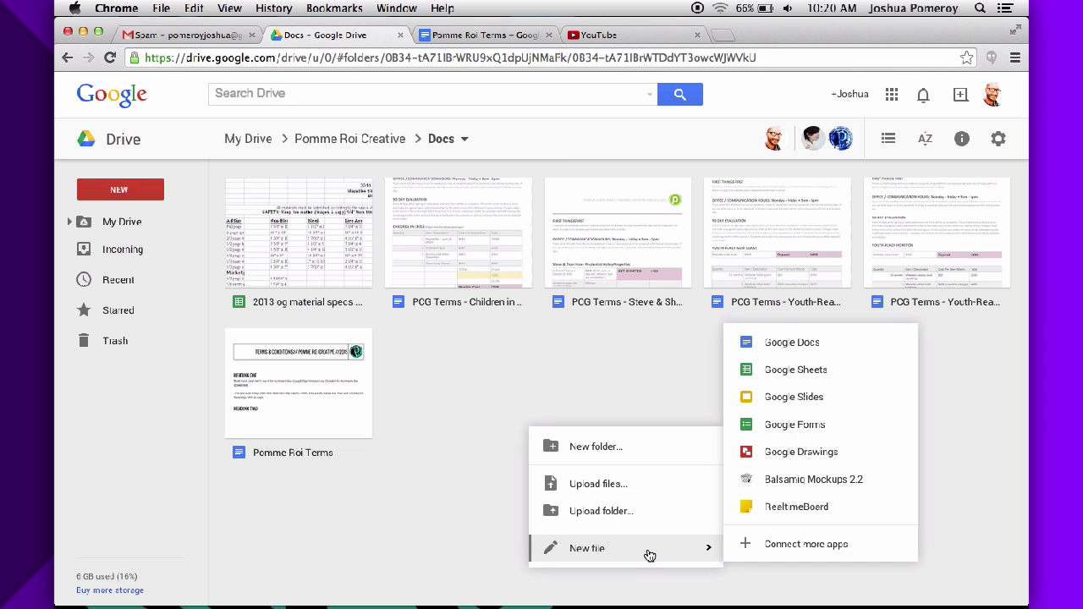
pyautogui.click(792, 343)
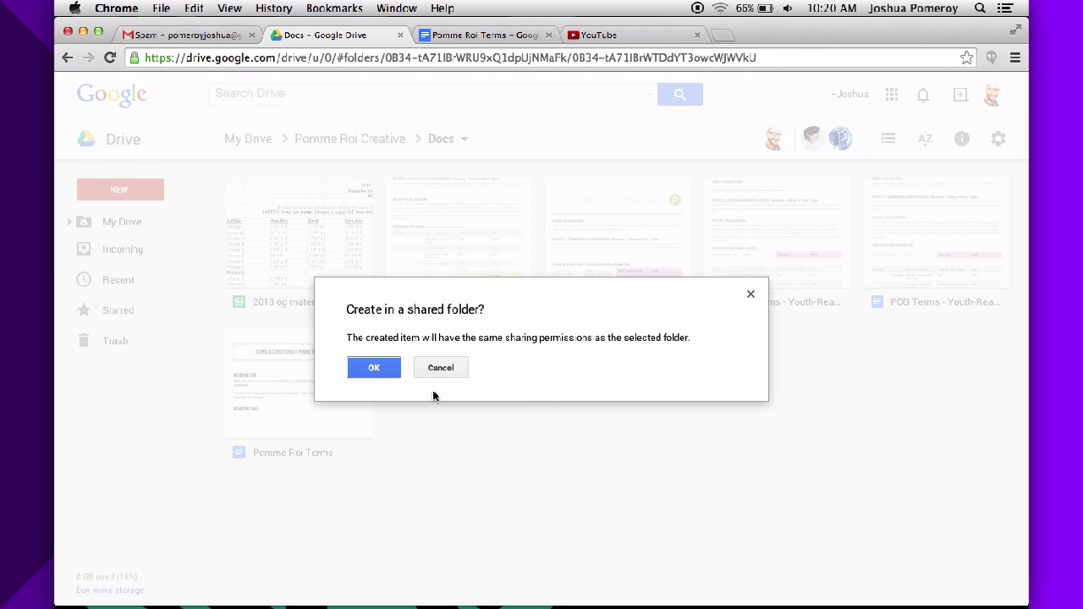
pyautogui.click(379, 369)
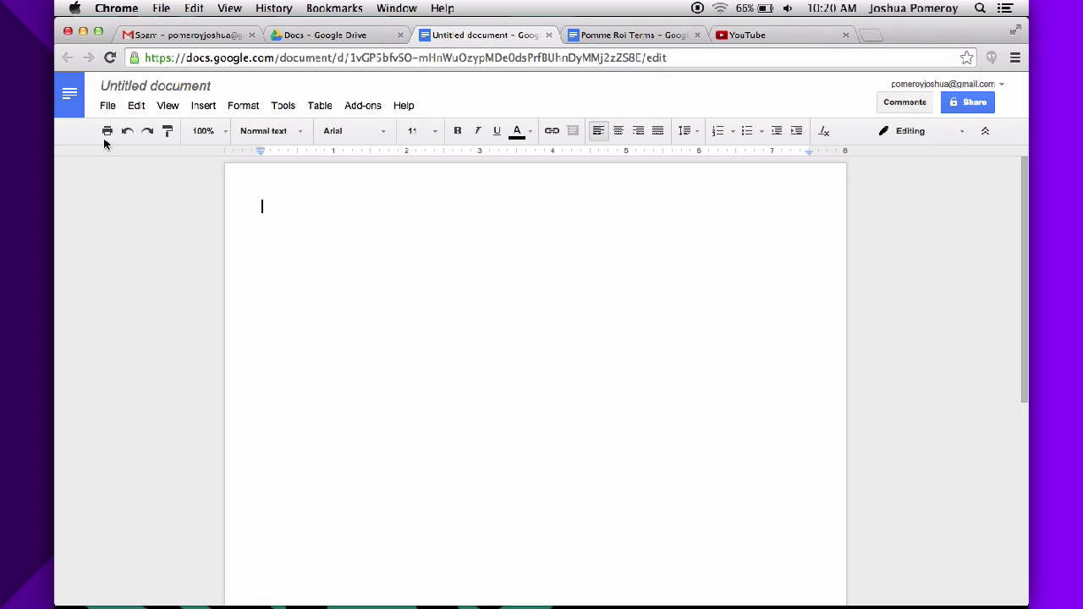
pyautogui.click(104, 109)
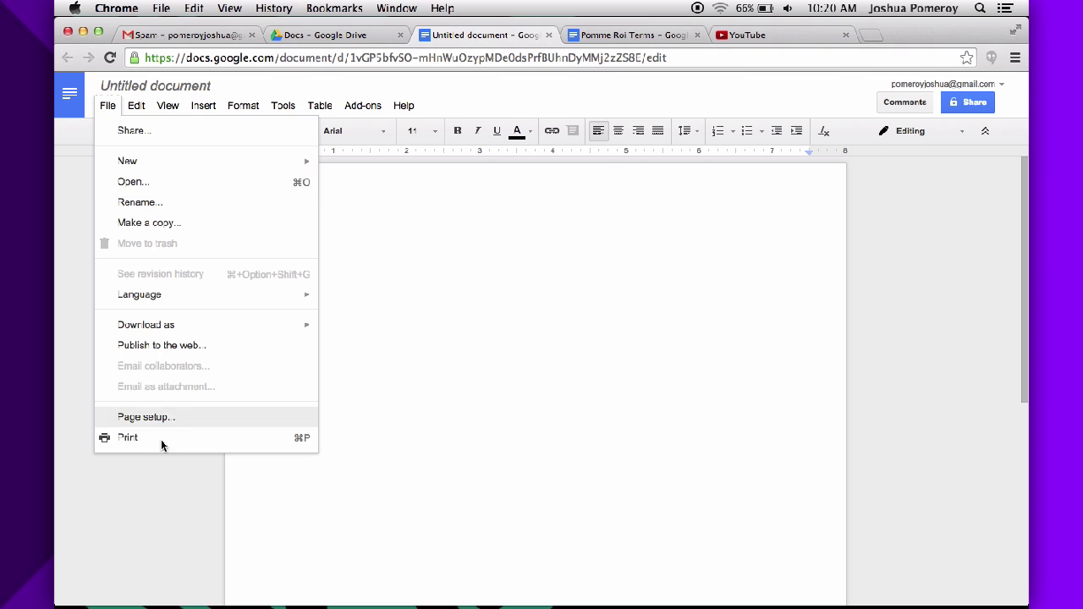
pyautogui.click(191, 422)
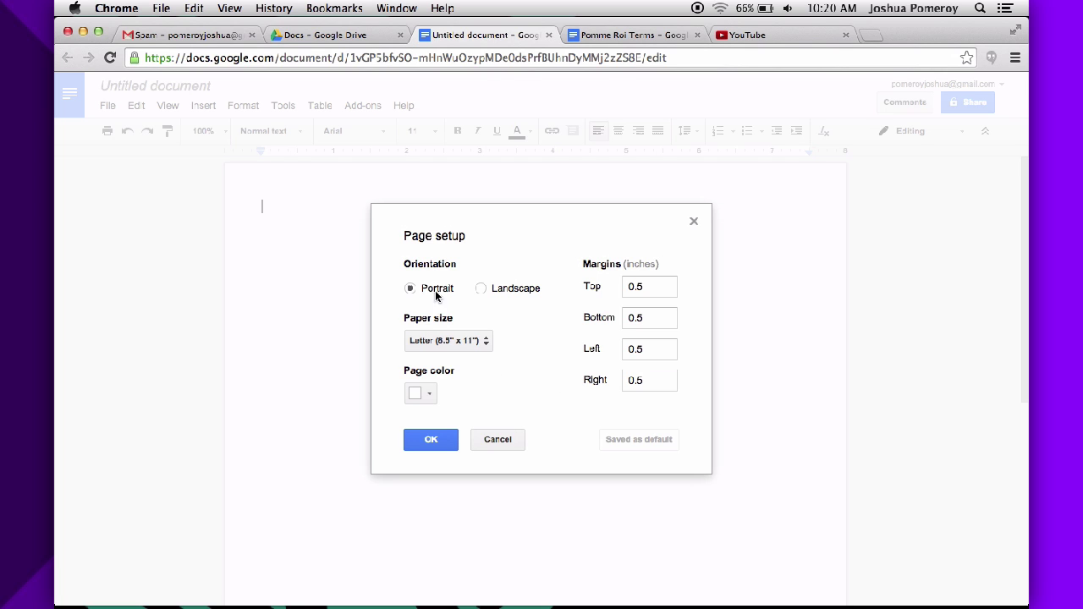
pyautogui.click(499, 440)
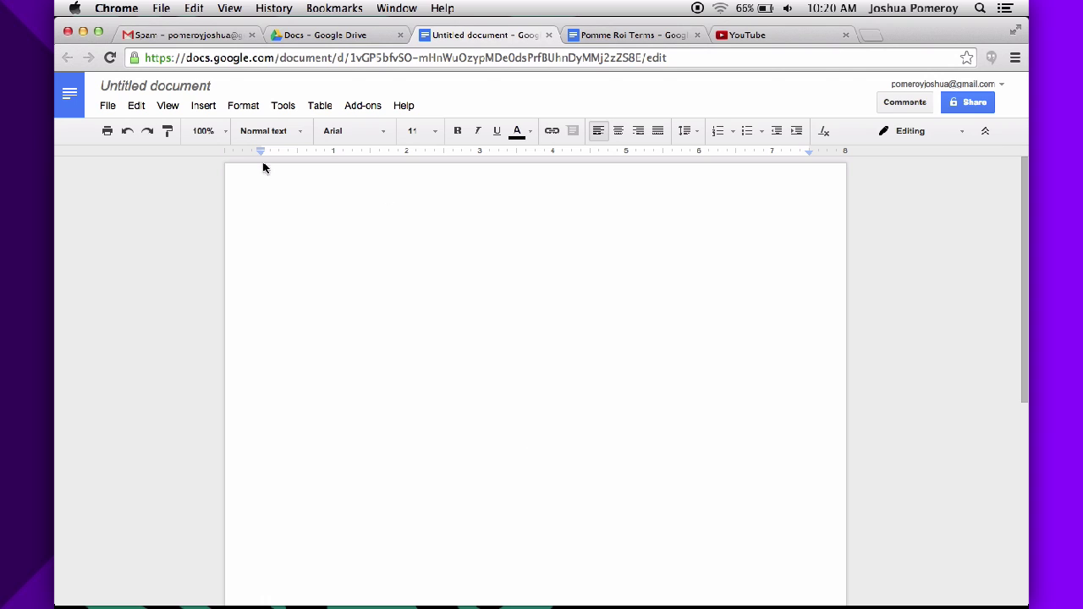
# Add an empty header section to the untitled document via Insert > Header.
pyautogui.click(204, 108)
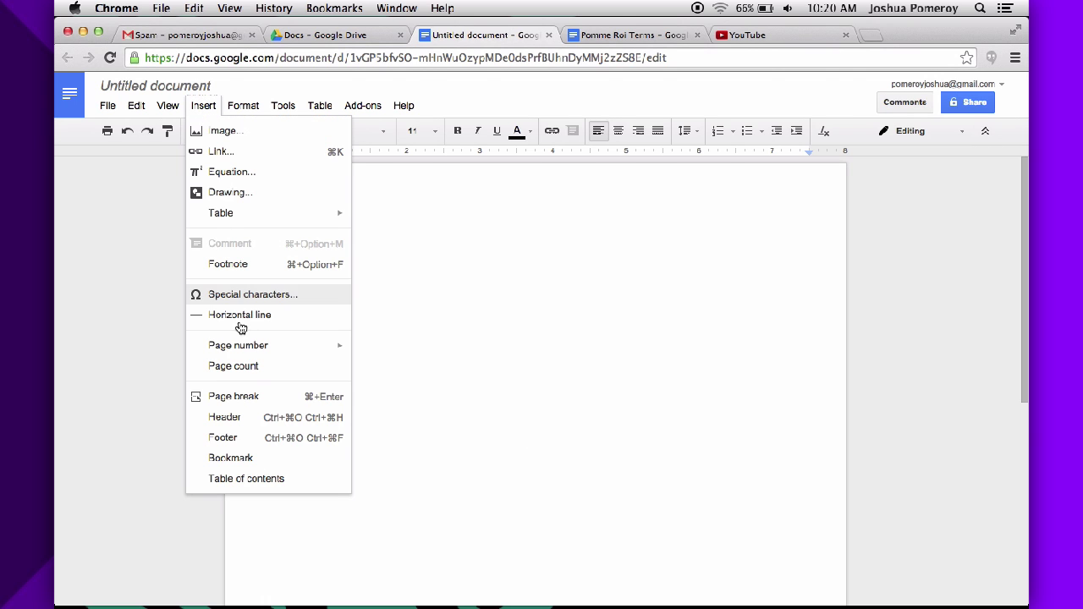
pyautogui.click(254, 417)
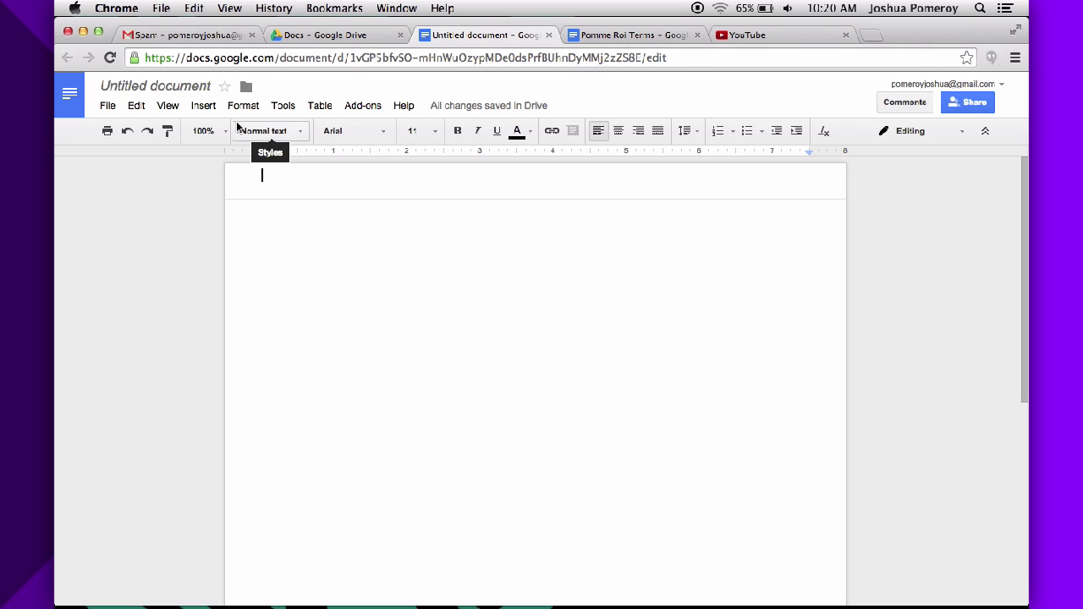
pyautogui.click(211, 113)
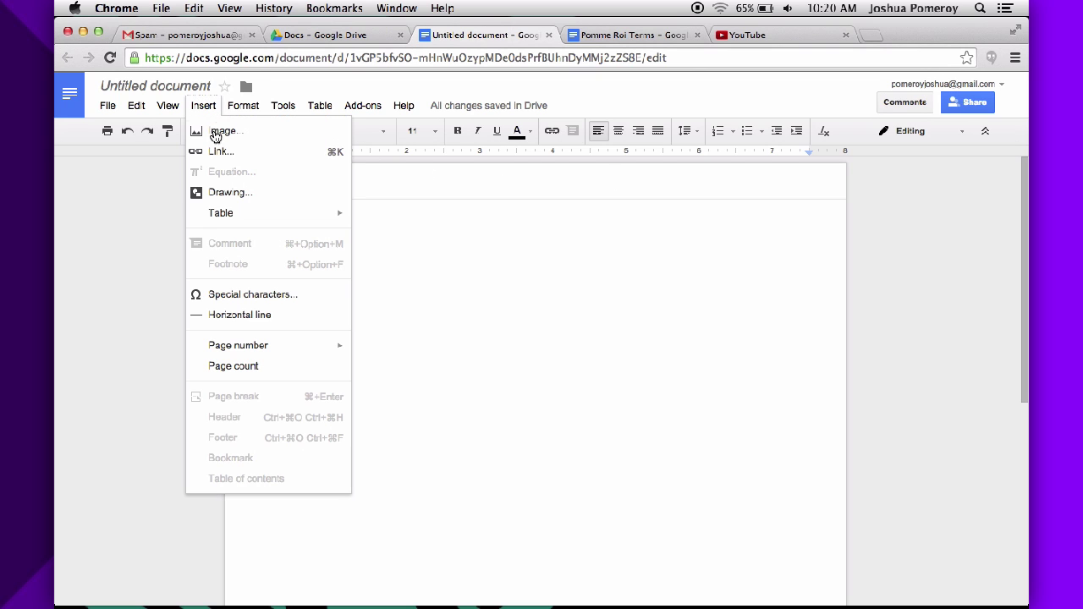
pyautogui.moveTo(304, 219)
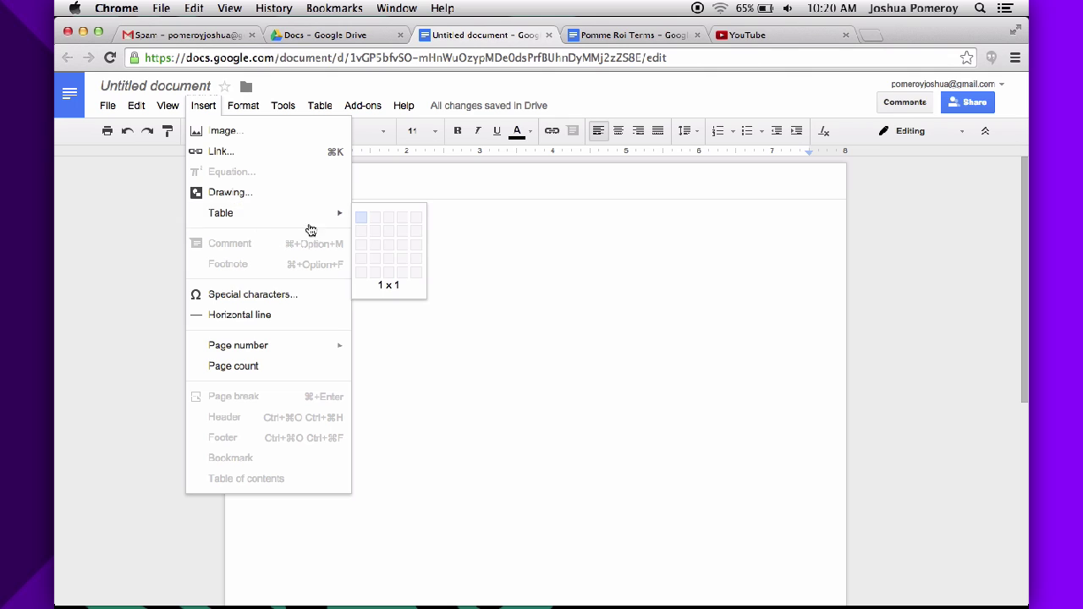
# Insert a 2 x 1 header table with YOUR COMPANY NAME right-aligned in the left cell.
pyautogui.click(375, 221)
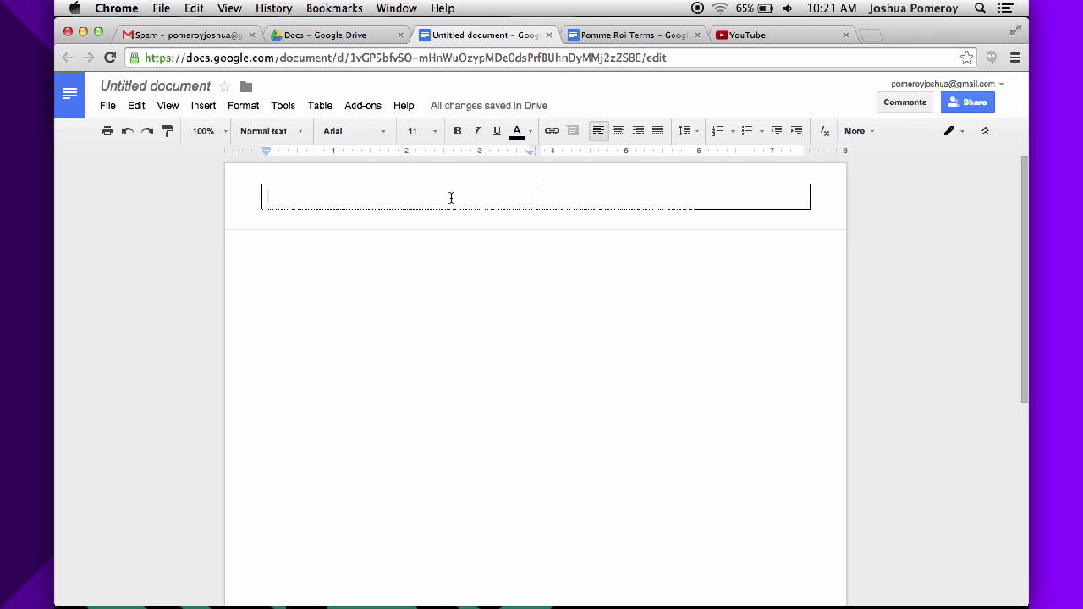
pyautogui.write('Y')
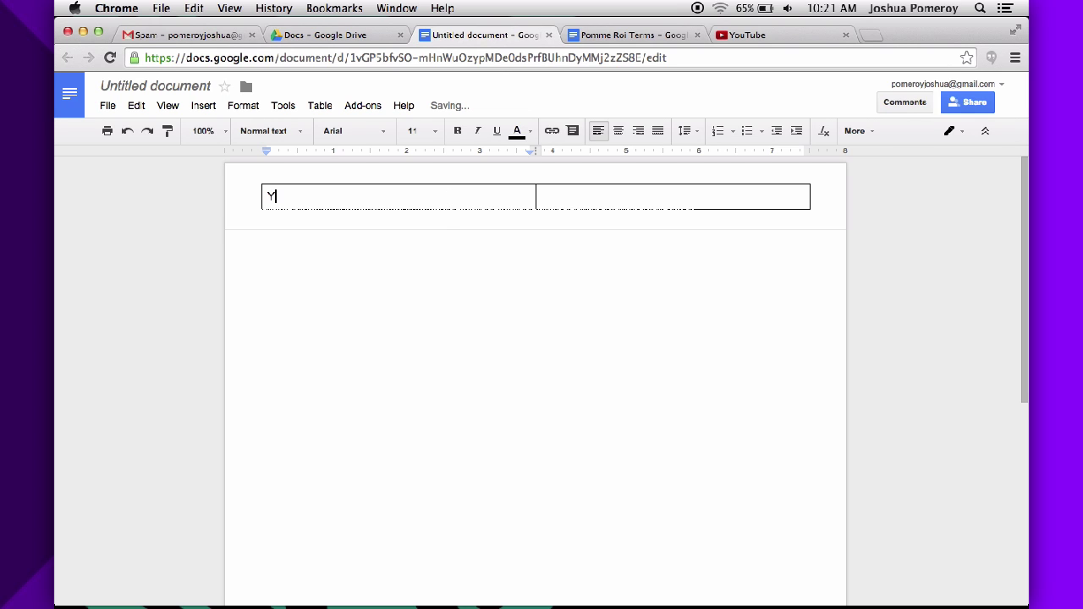
pyautogui.write('OUR COMPANY')
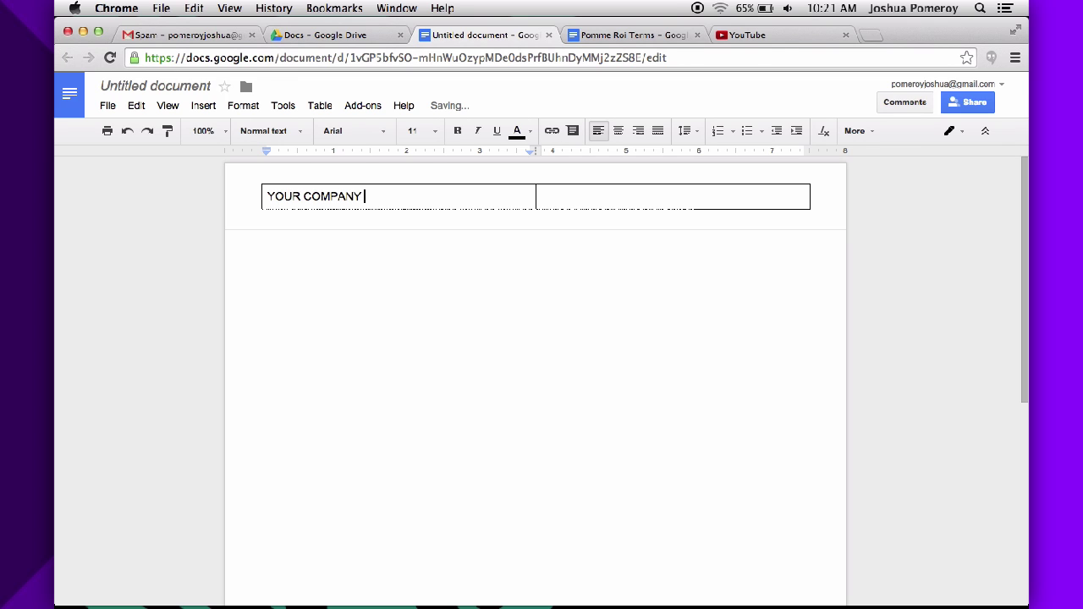
pyautogui.write(' NAME')
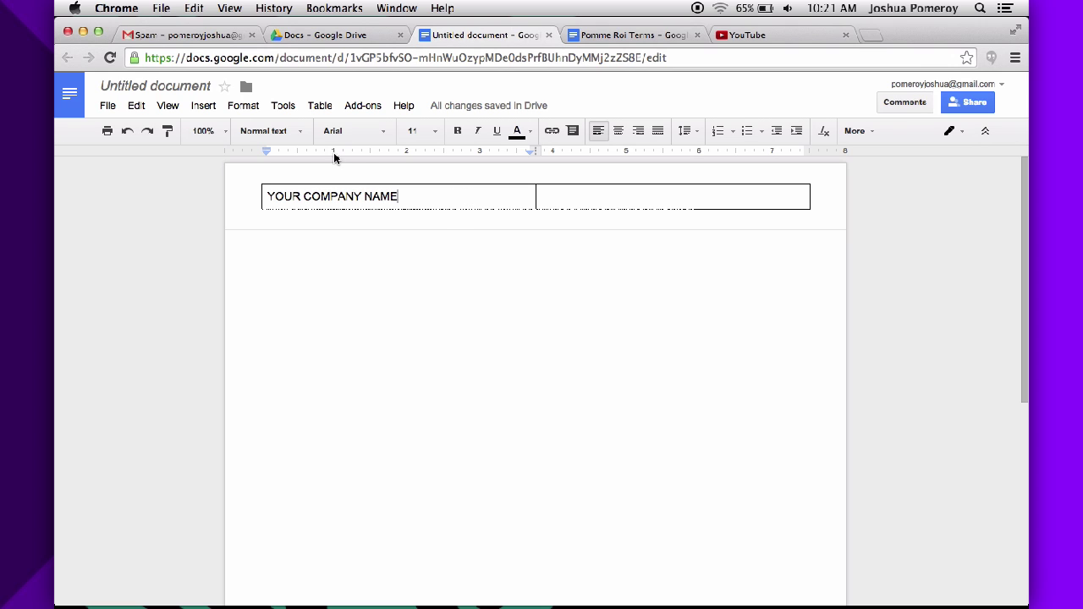
pyautogui.click(639, 133)
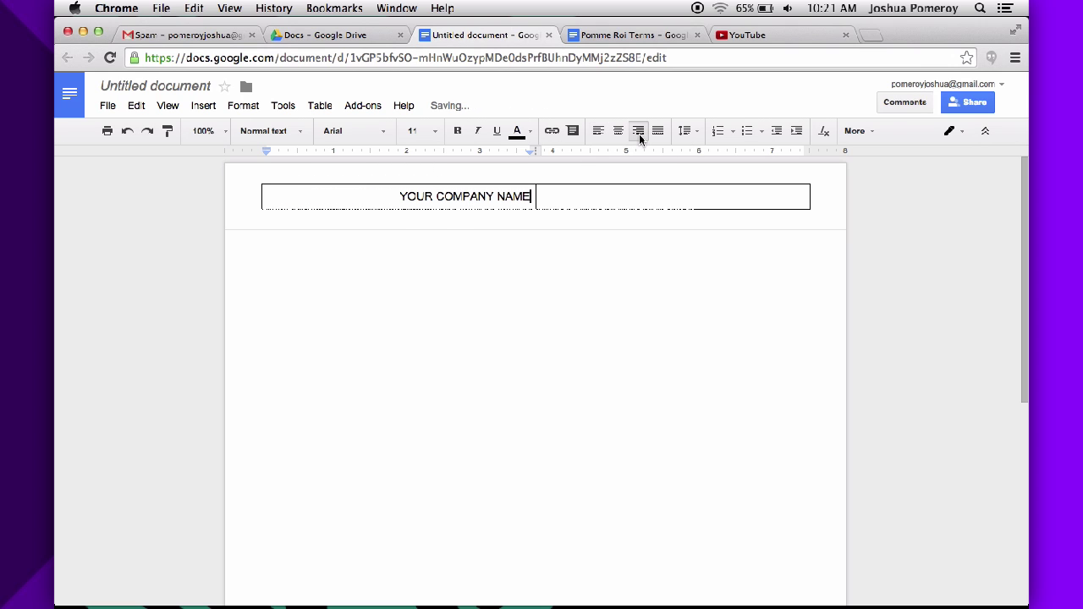
# Select the YOUR COMPANY NAME text in the left header cell.
pyautogui.tripleClick(454, 195)
pyautogui.doubleClick(451, 196)
pyautogui.doubleClick(448, 198)
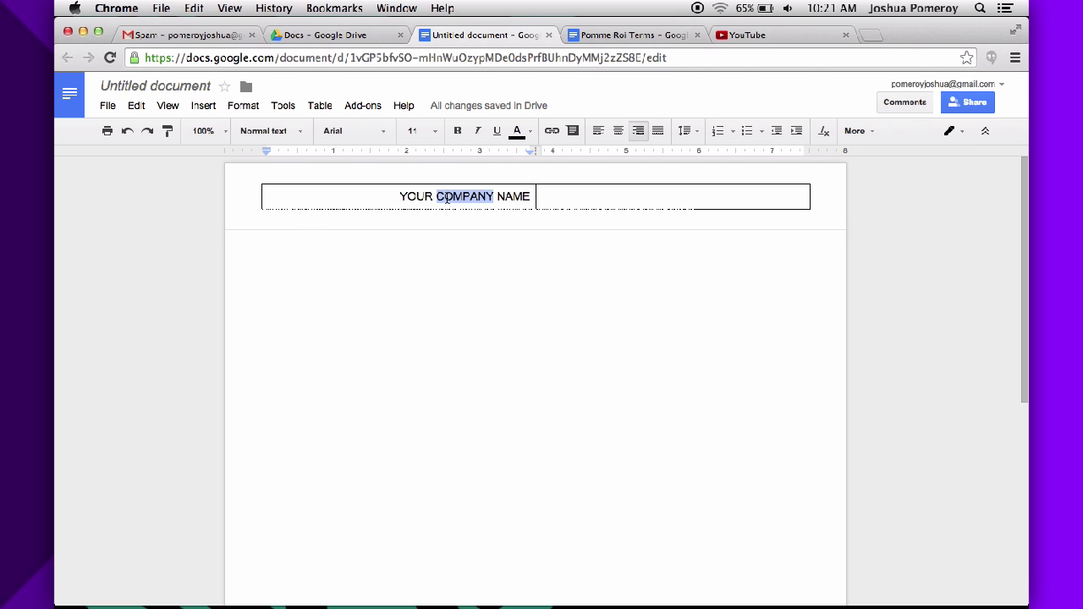
pyautogui.moveTo(300, 198); pyautogui.dragTo(475, 194)
pyautogui.doubleClick(473, 196)
# Set YOUR COMPANY NAME in Alfa Slab One at 18 pt.
pyautogui.tripleClick(473, 195)
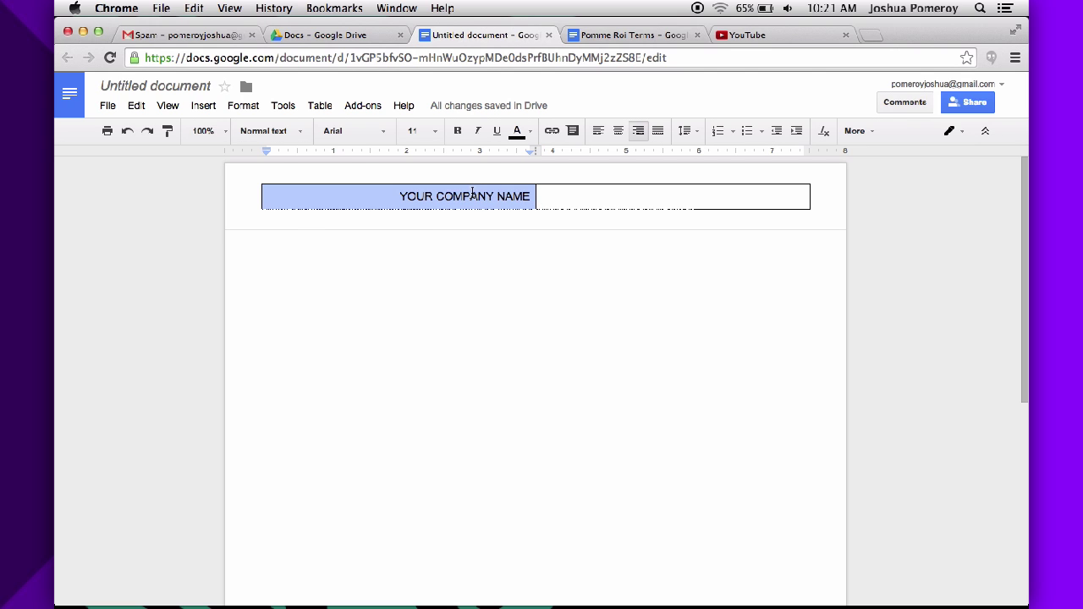
pyautogui.click(383, 133)
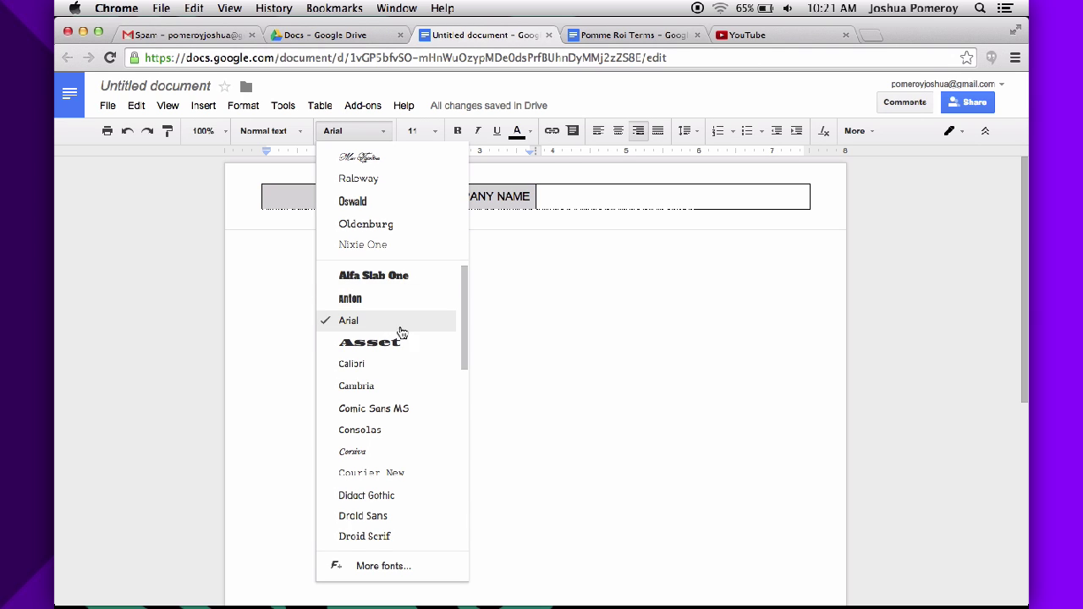
pyautogui.click(410, 277)
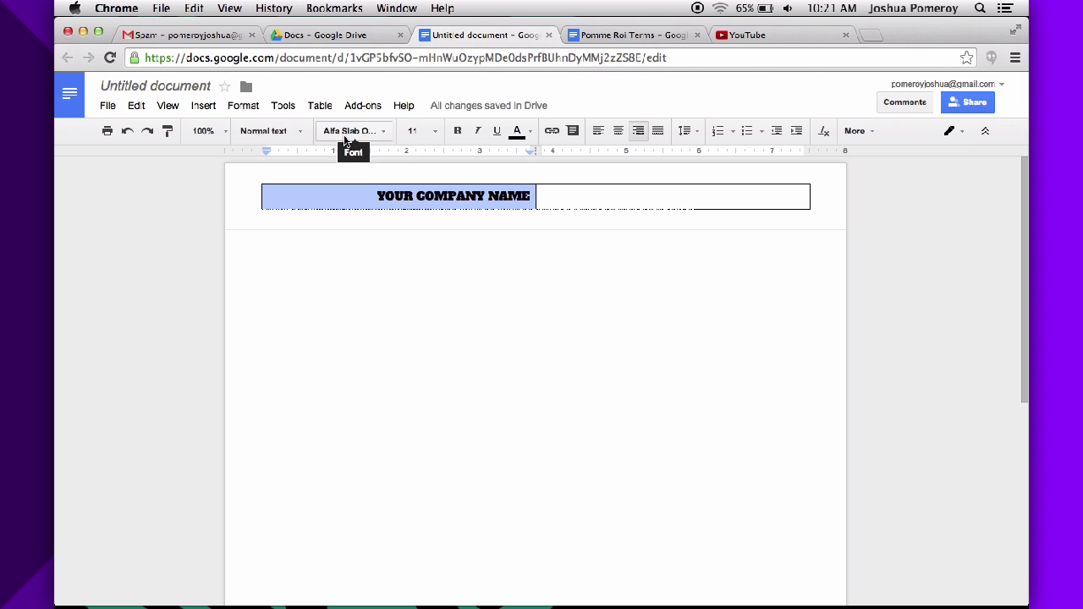
pyautogui.click(436, 132)
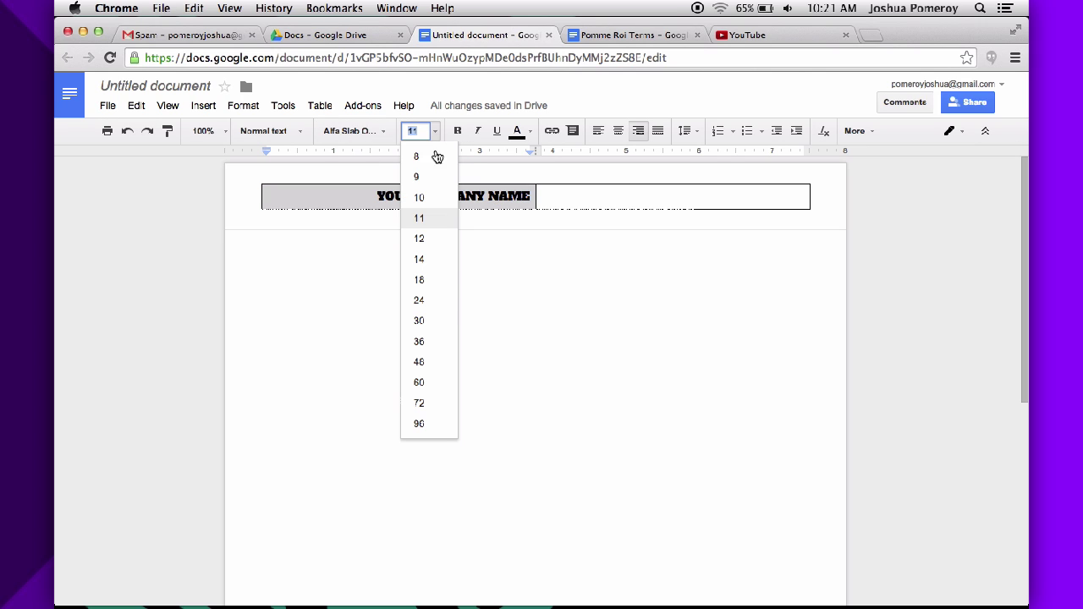
pyautogui.click(436, 279)
# Select both header table cells and bring up the line spacing options.
pyautogui.click(678, 200)
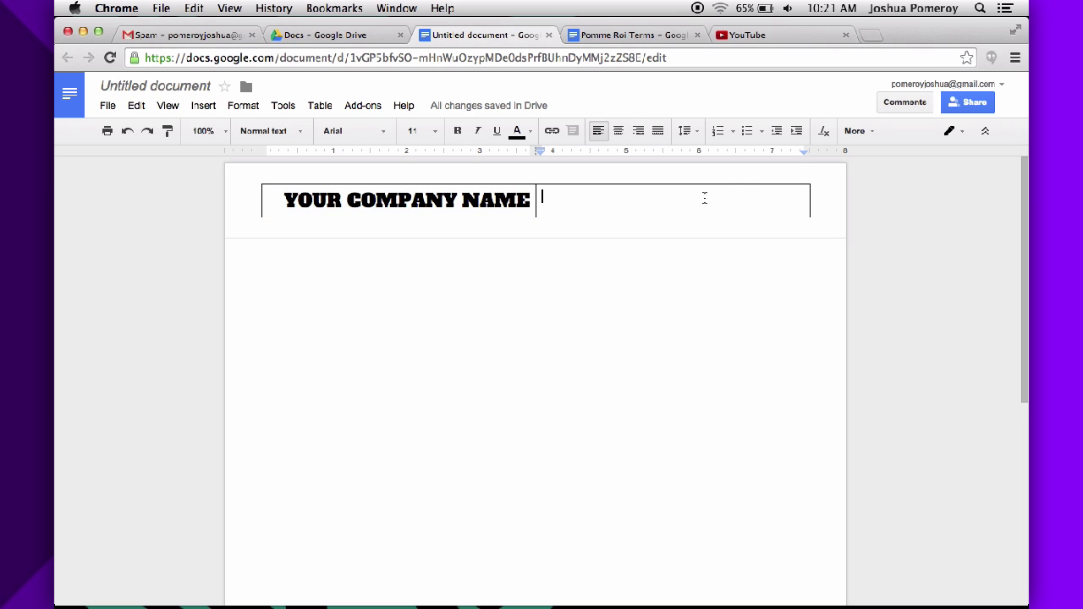
pyautogui.click(463, 201)
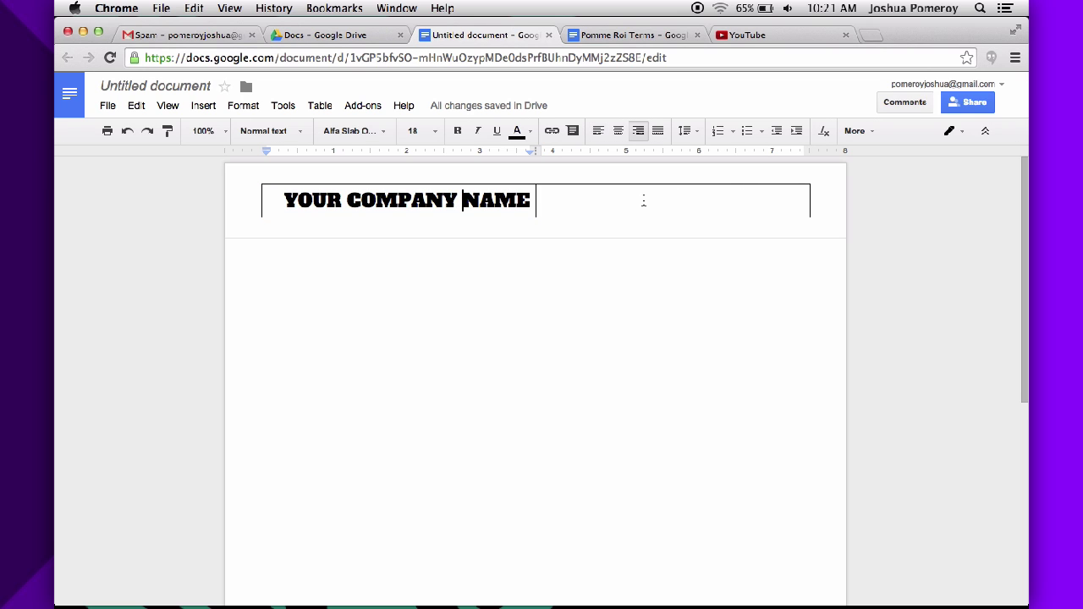
pyautogui.click(731, 198)
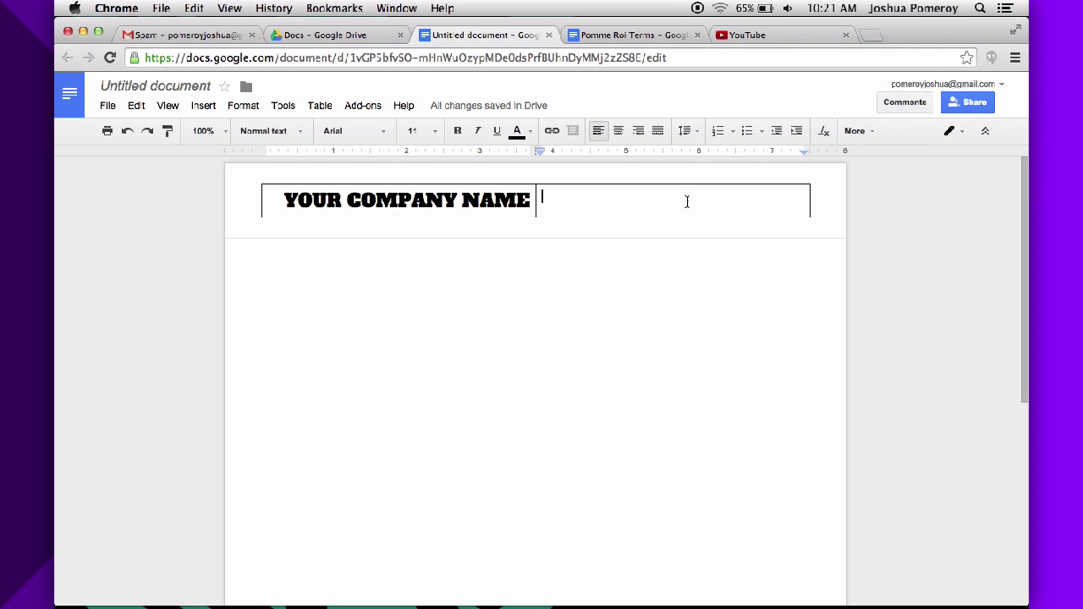
pyautogui.press('super+a')
pyautogui.moveTo(641, 199); pyautogui.dragTo(334, 189)
pyautogui.click(697, 133)
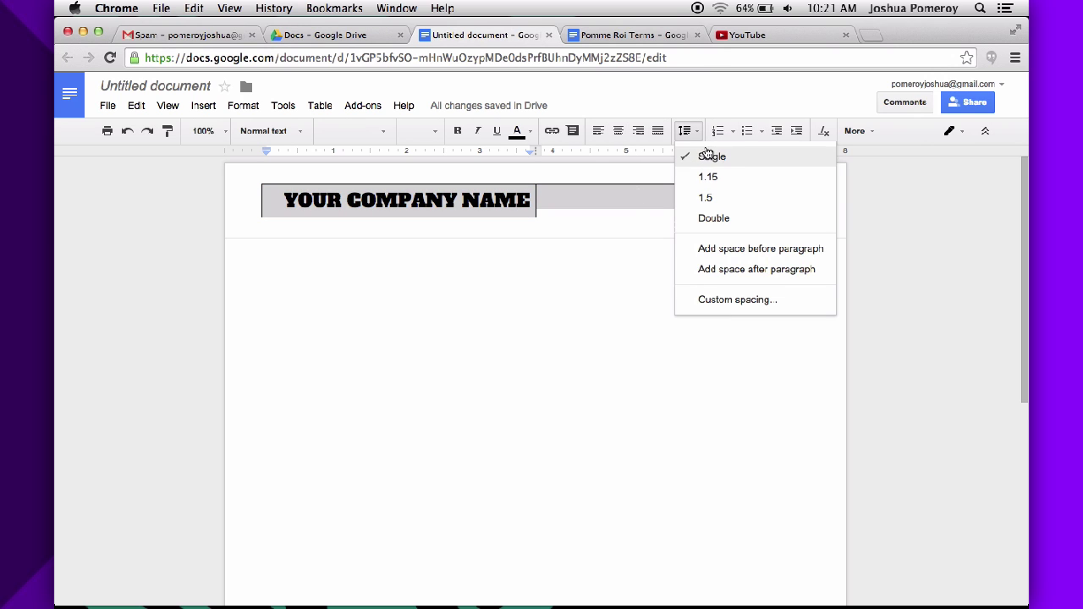
# Center the header table cells vertically and centre-align the empty right cell.
pyautogui.rightClick(614, 201)
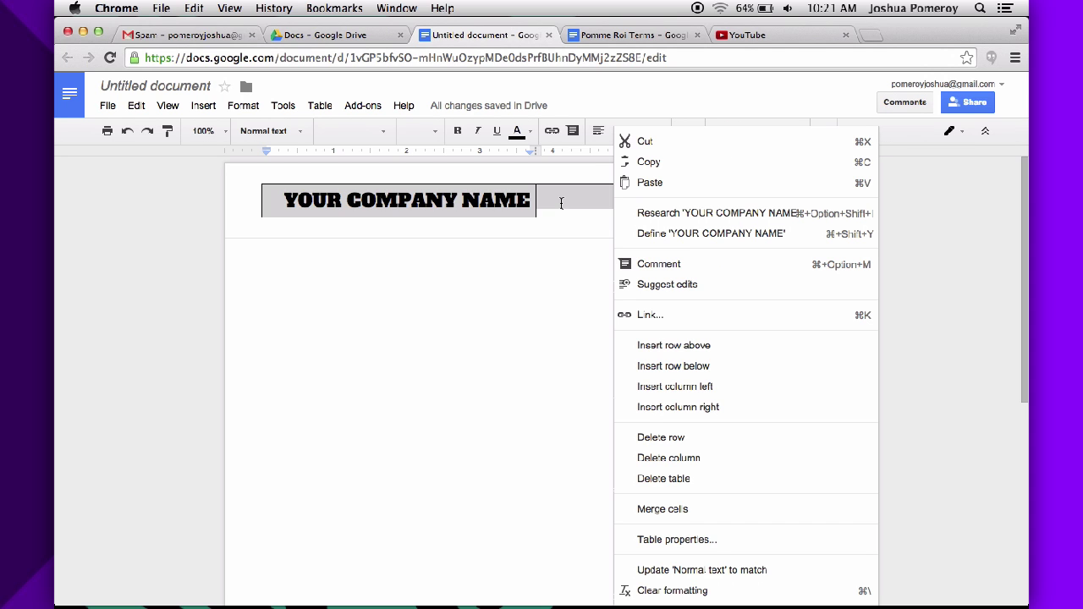
pyautogui.click(687, 540)
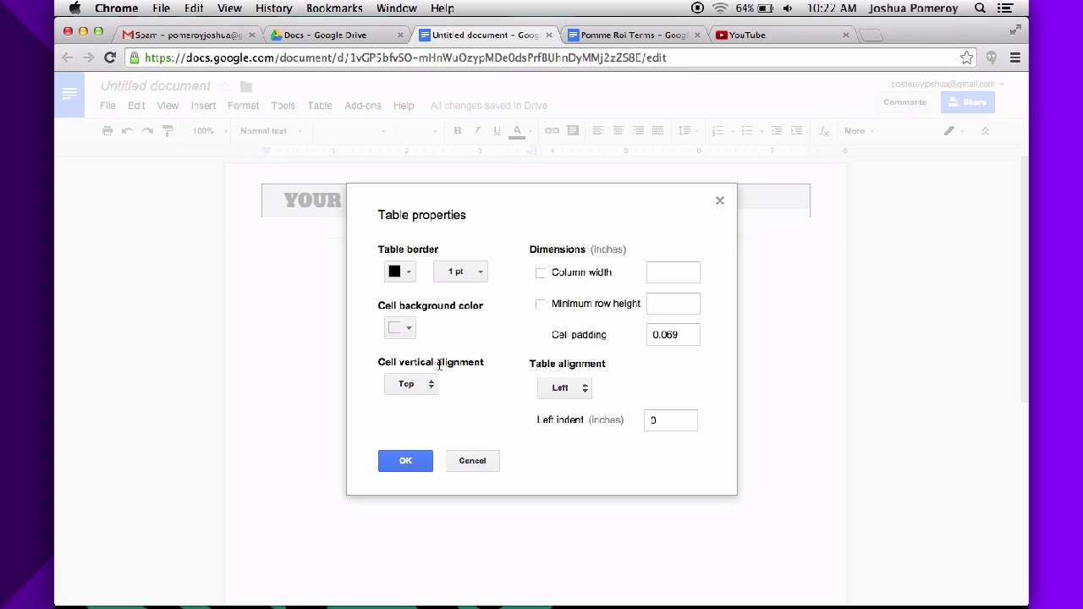
pyautogui.click(408, 383)
pyautogui.click(426, 403)
pyautogui.click(430, 467)
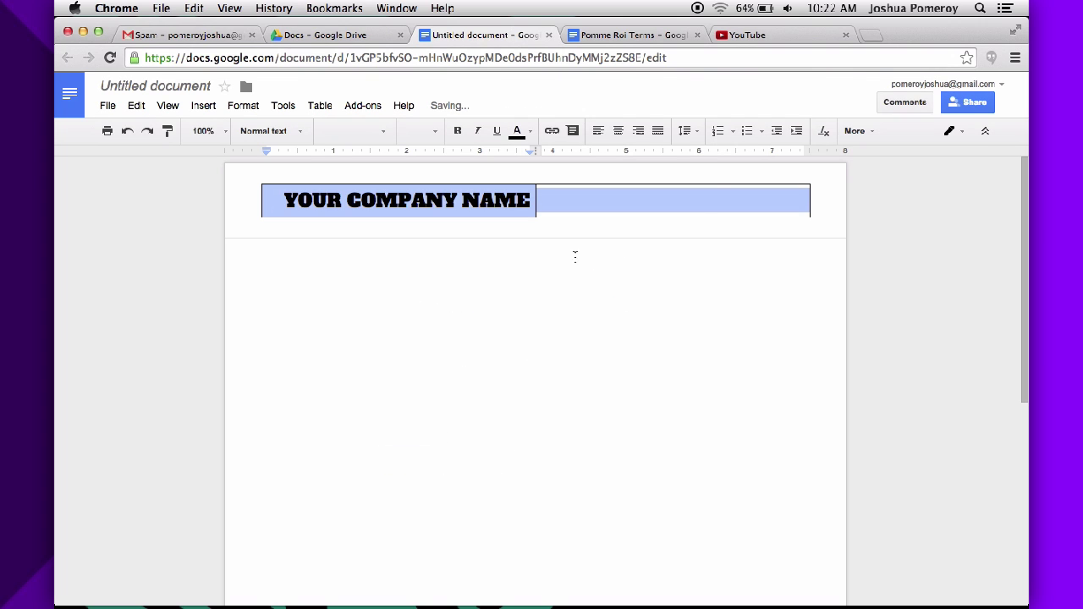
pyautogui.click(715, 194)
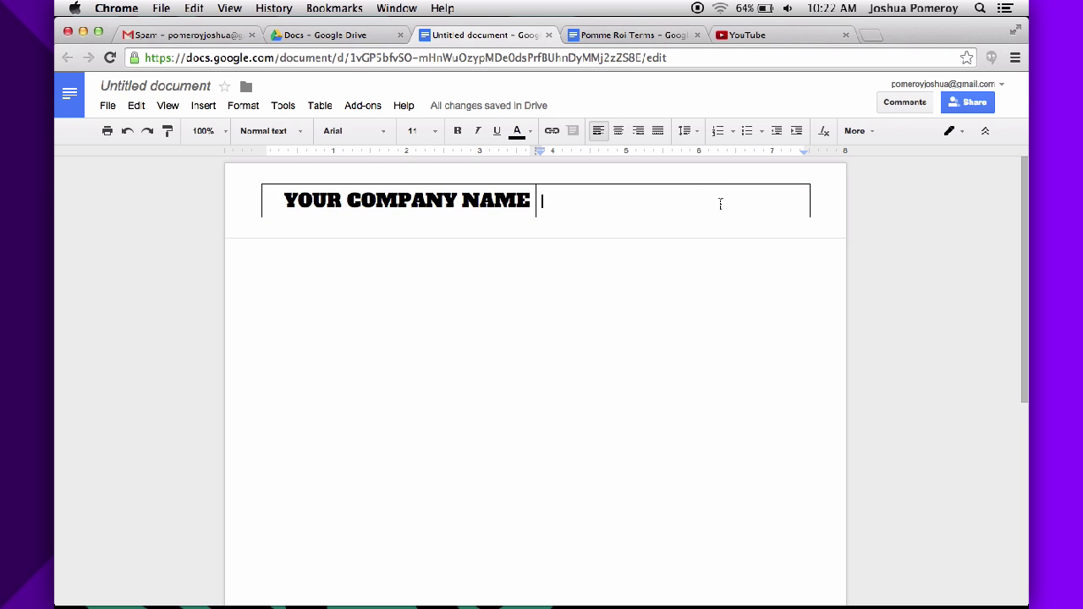
pyautogui.click(617, 131)
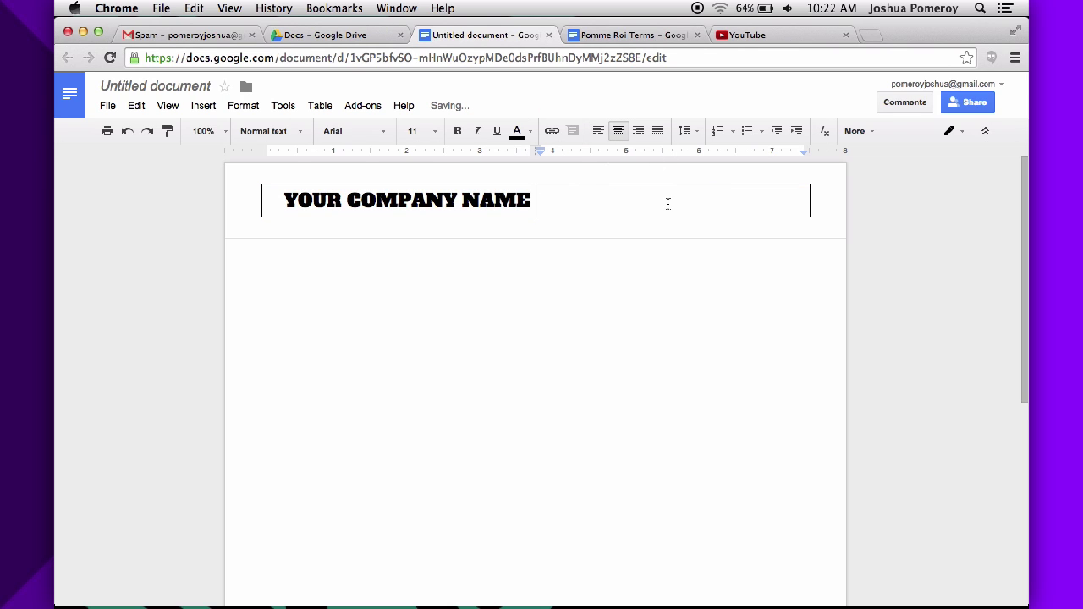
# Insert the Pomme Roi logo into the right cell by uploading it from Downloads.
pyautogui.click(206, 110)
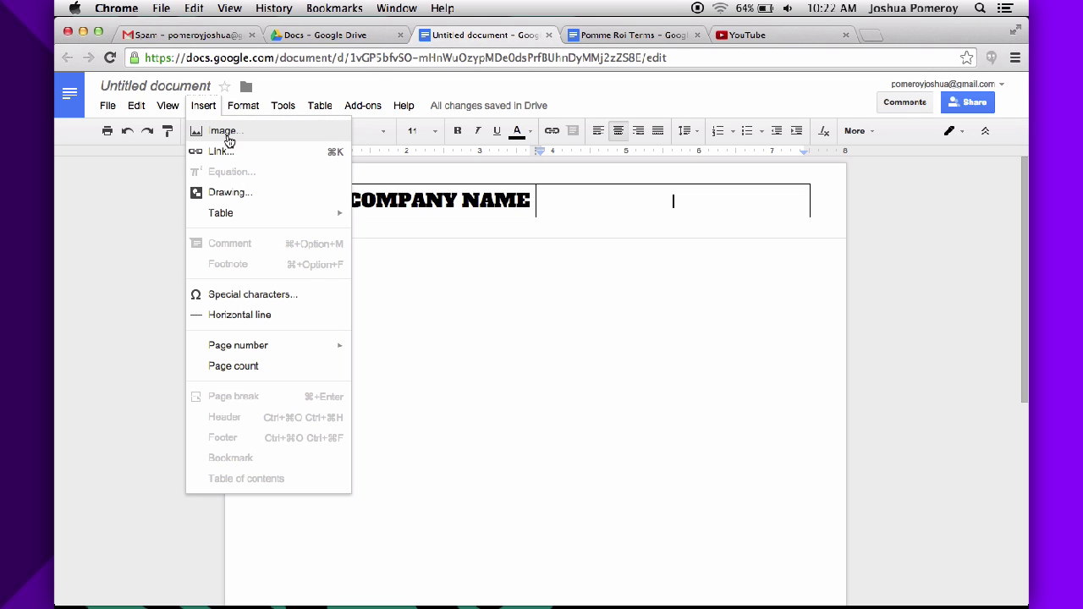
pyautogui.click(225, 132)
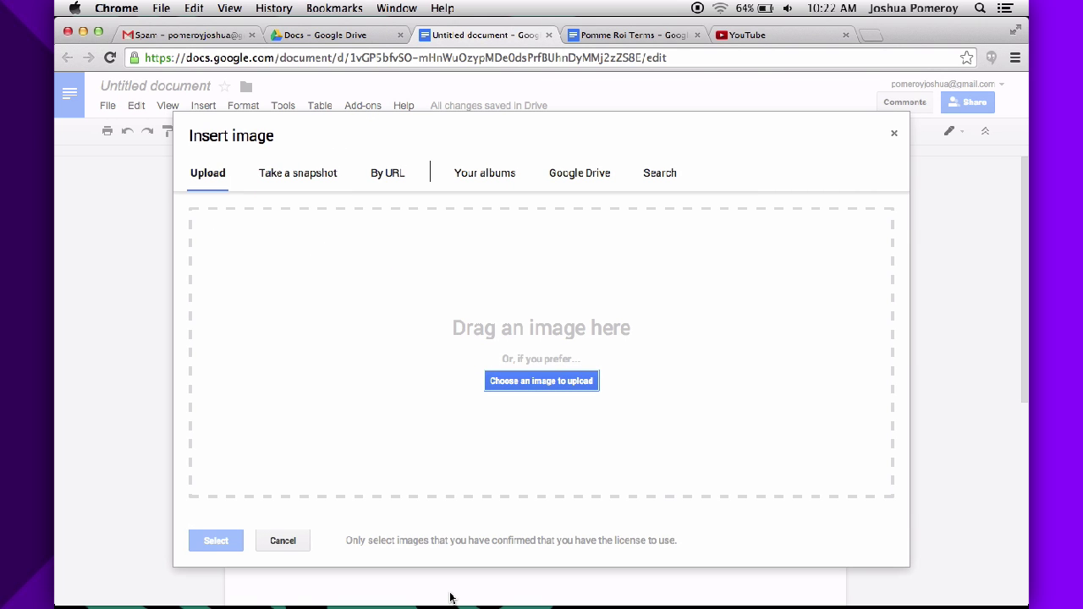
pyautogui.click(583, 175)
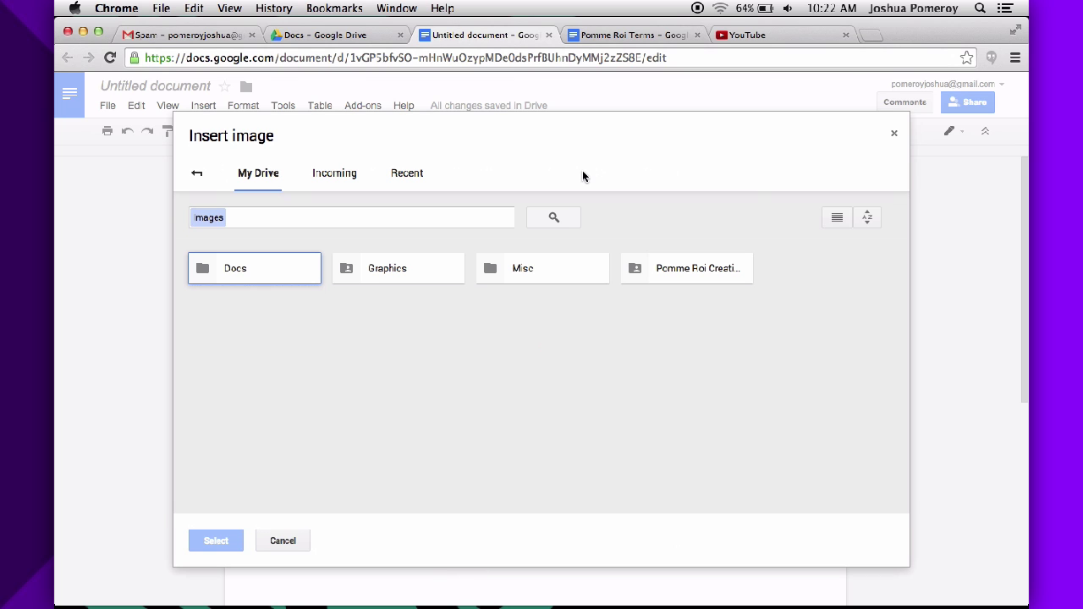
pyautogui.click(344, 172)
pyautogui.click(407, 173)
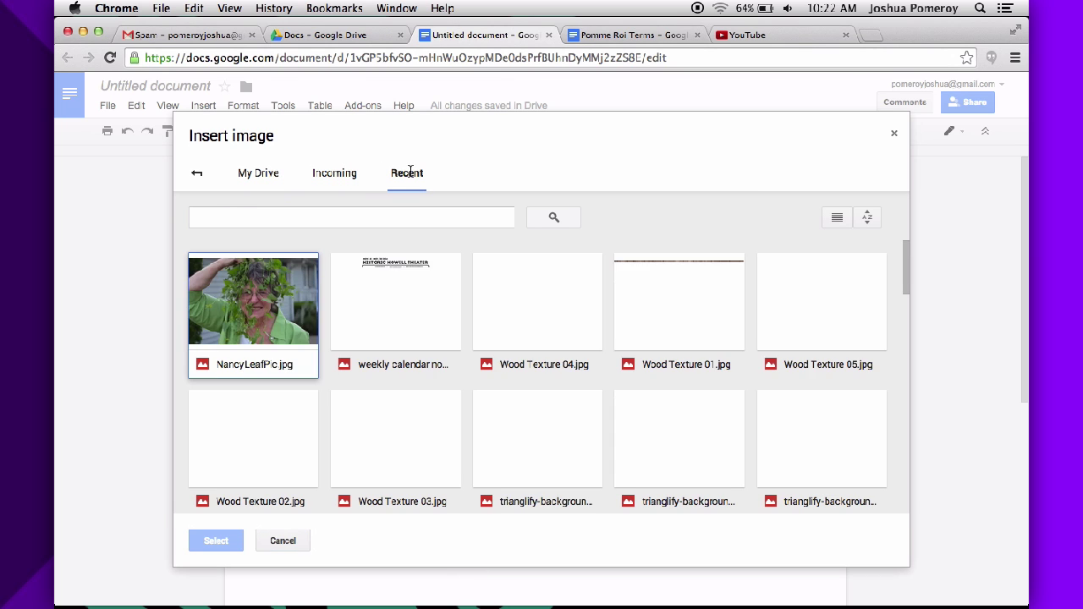
pyautogui.scroll(-3, 540, 425)
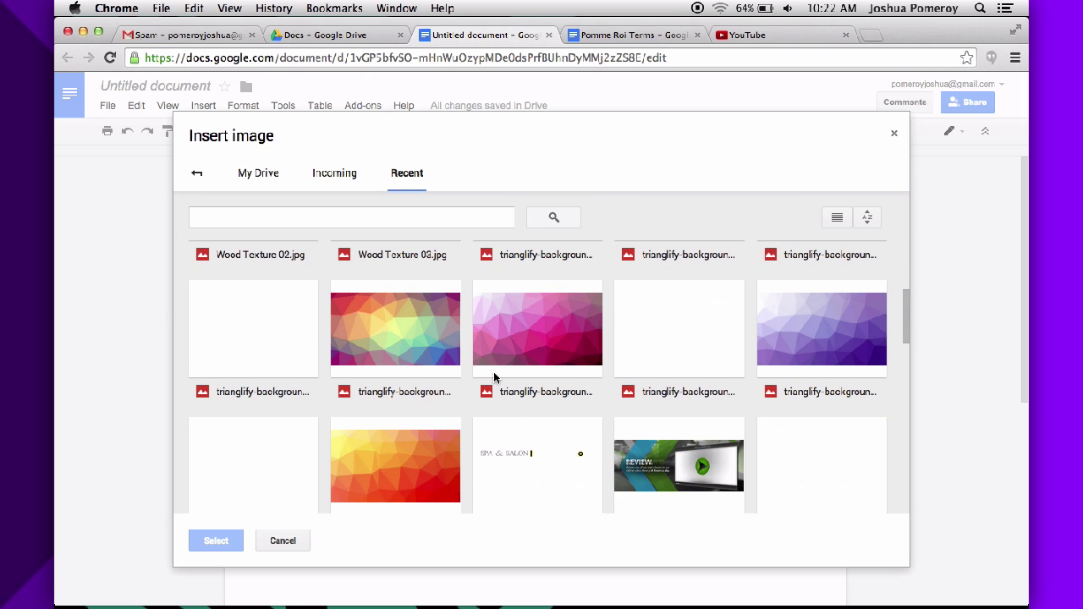
pyautogui.scroll(-2, 493, 372)
pyautogui.scroll(5, 494, 372)
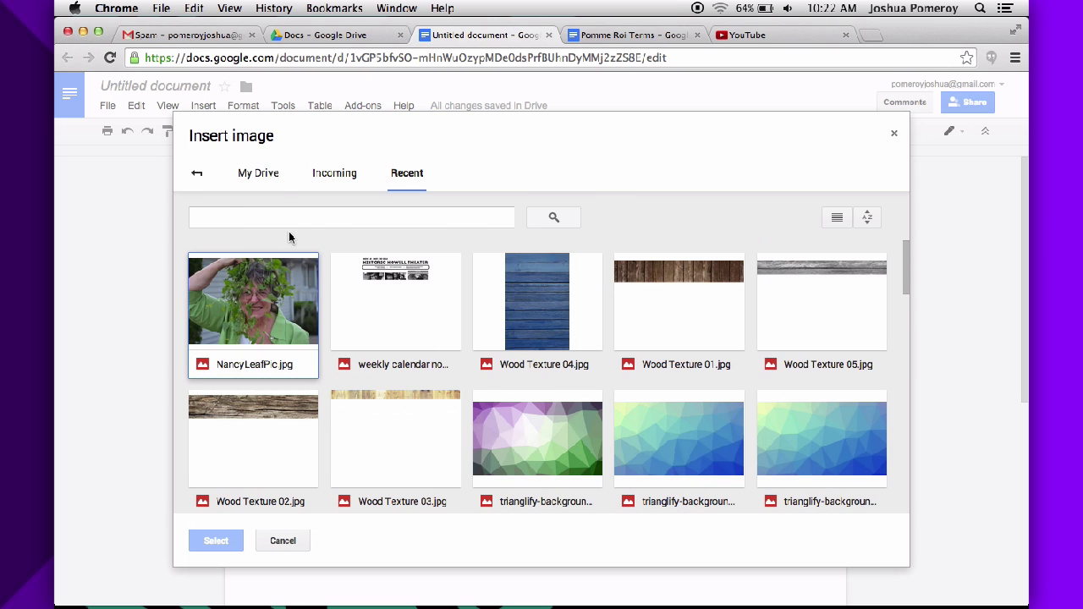
pyautogui.click(260, 175)
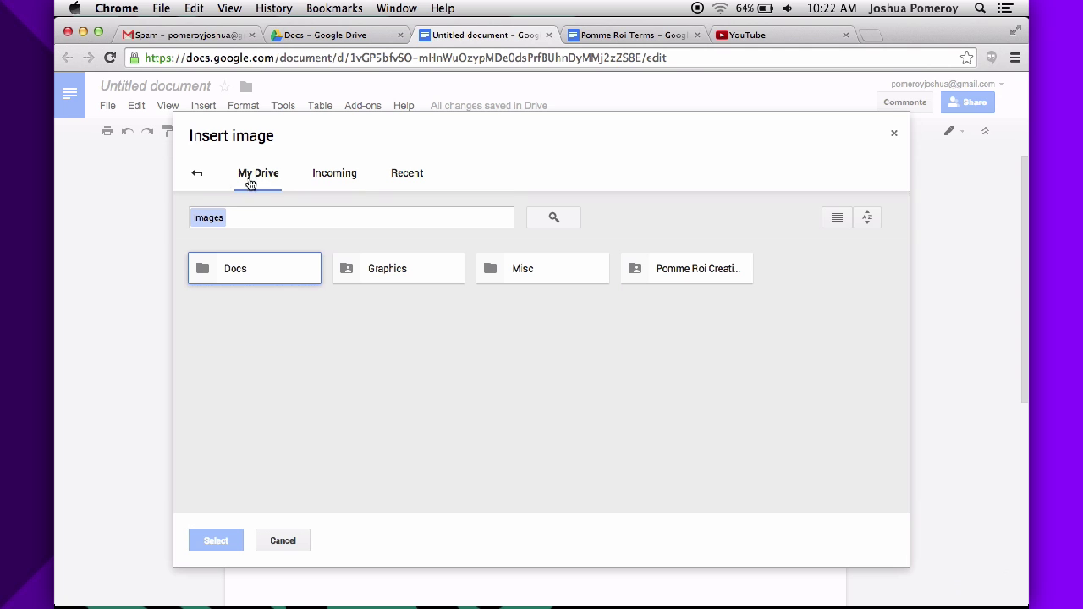
pyautogui.click(200, 174)
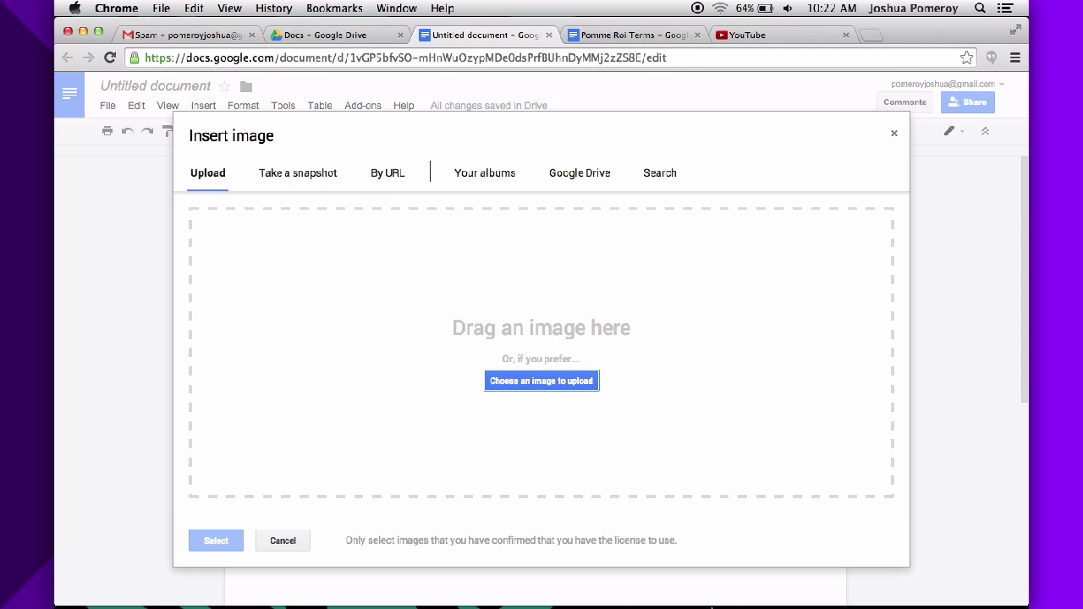
pyautogui.moveTo(890, 584)
pyautogui.click(942, 583)
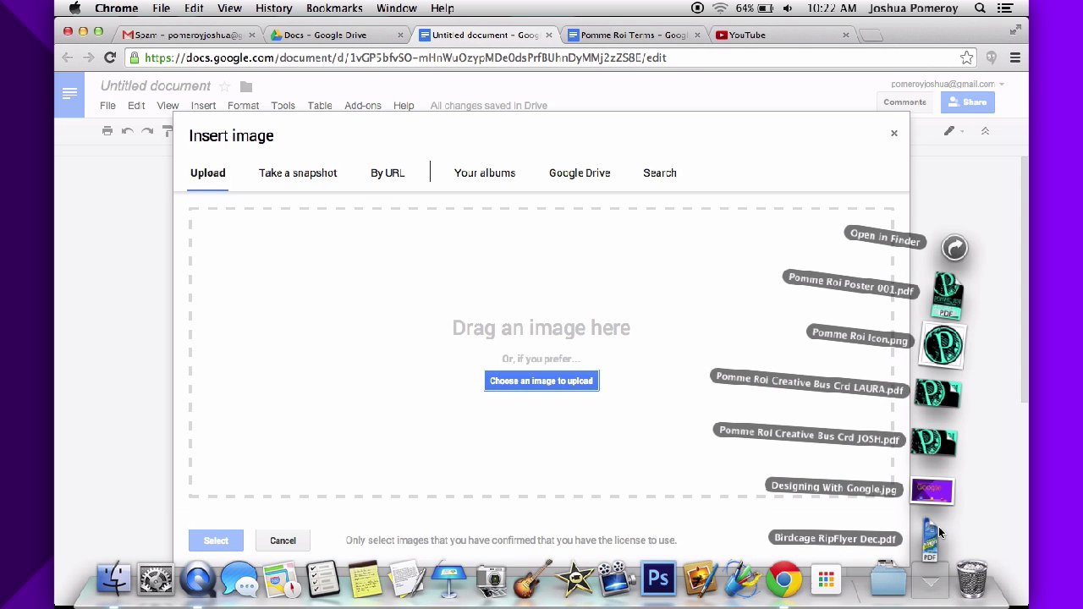
pyautogui.moveTo(937, 351); pyautogui.dragTo(432, 368)
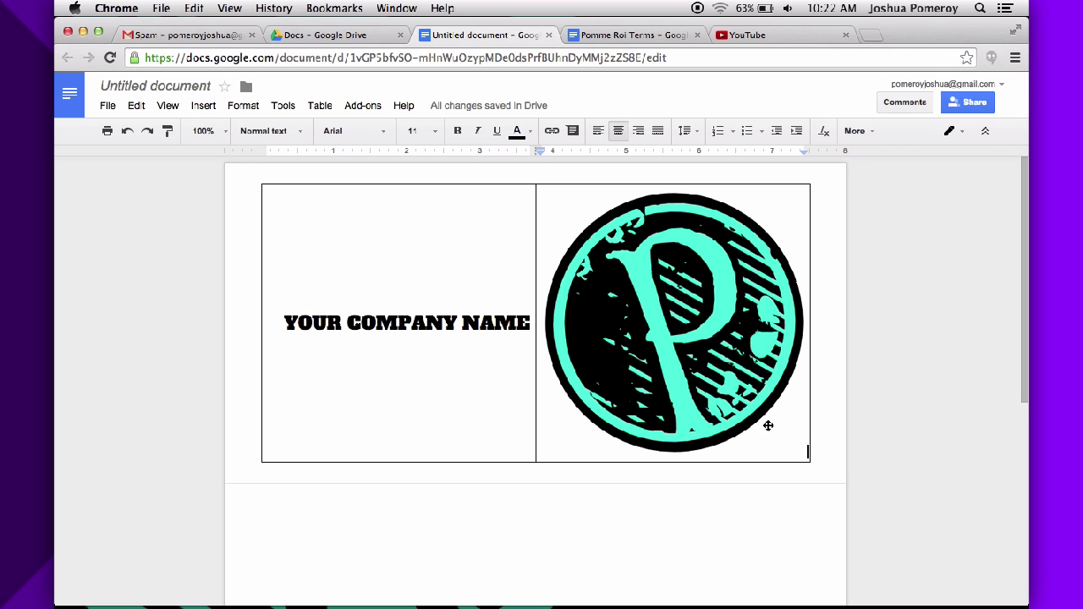
# Shrink the logo to a small badge and drag the column divider right to narrow its column.
pyautogui.click(670, 344)
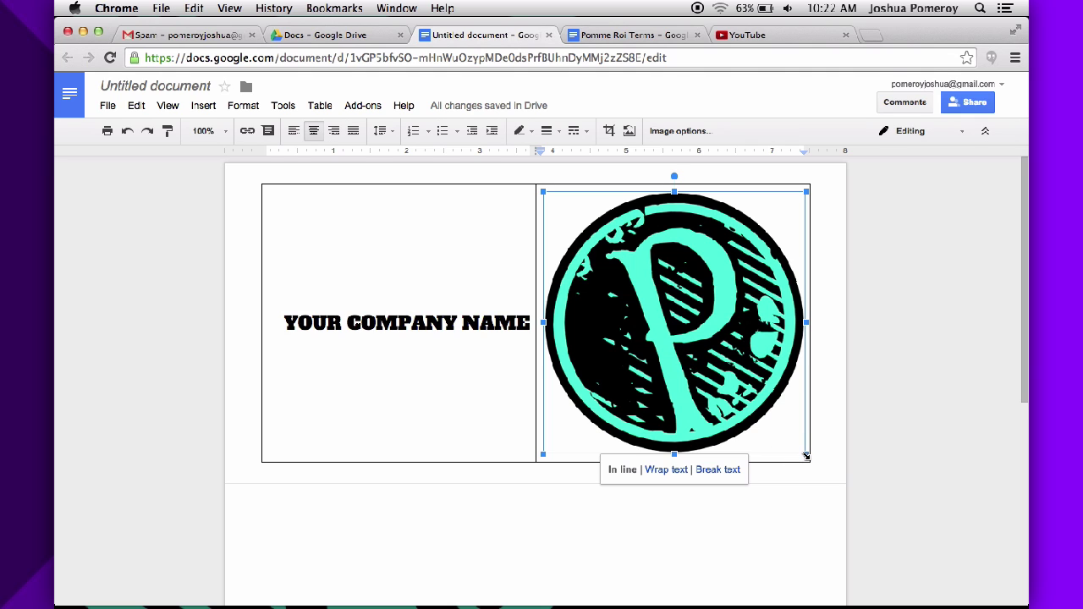
pyautogui.moveTo(806, 456); pyautogui.dragTo(595, 244)
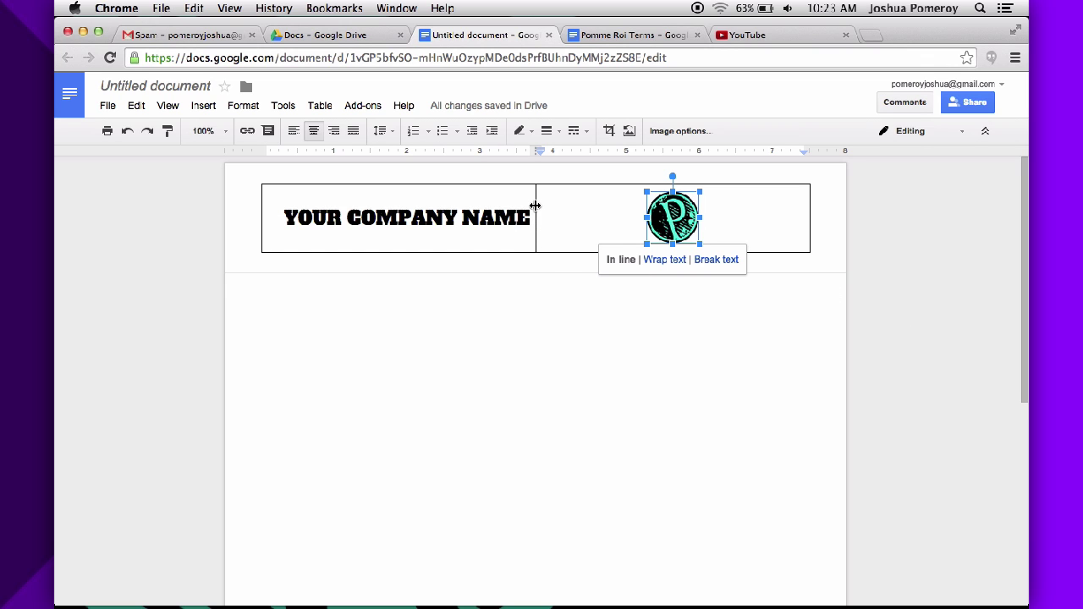
pyautogui.moveTo(535, 205); pyautogui.dragTo(743, 226)
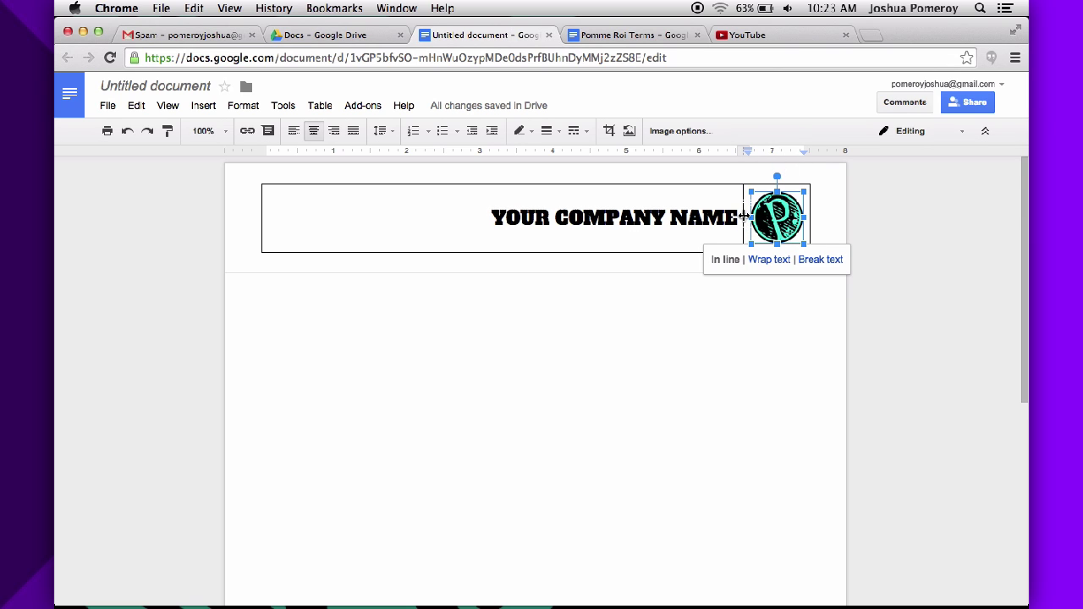
pyautogui.click(909, 271)
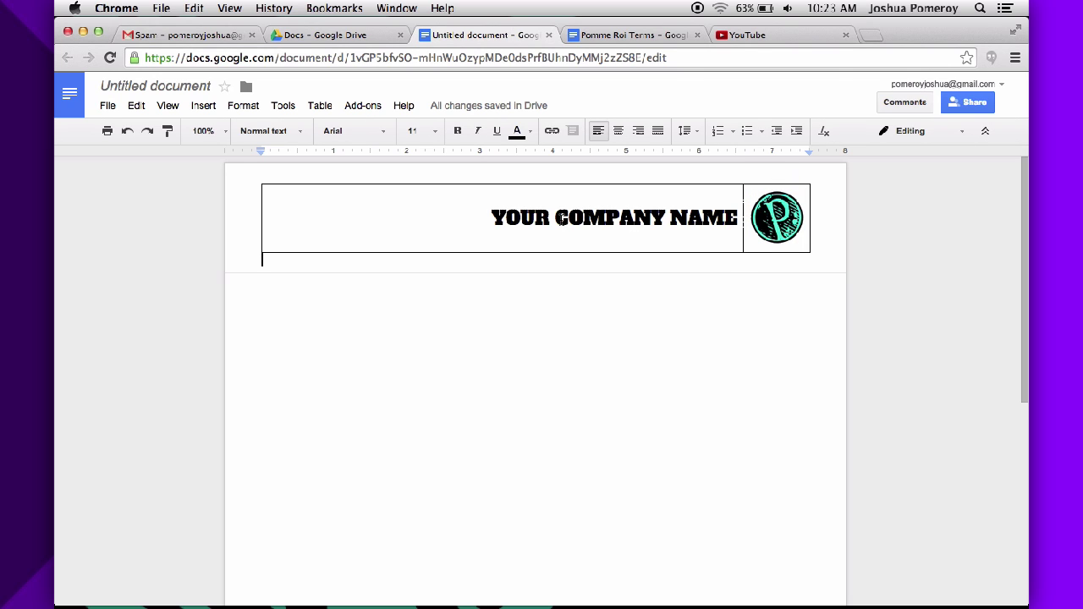
# Remove the header table's borders by setting its border width to 0 pt.
pyautogui.rightClick(561, 218)
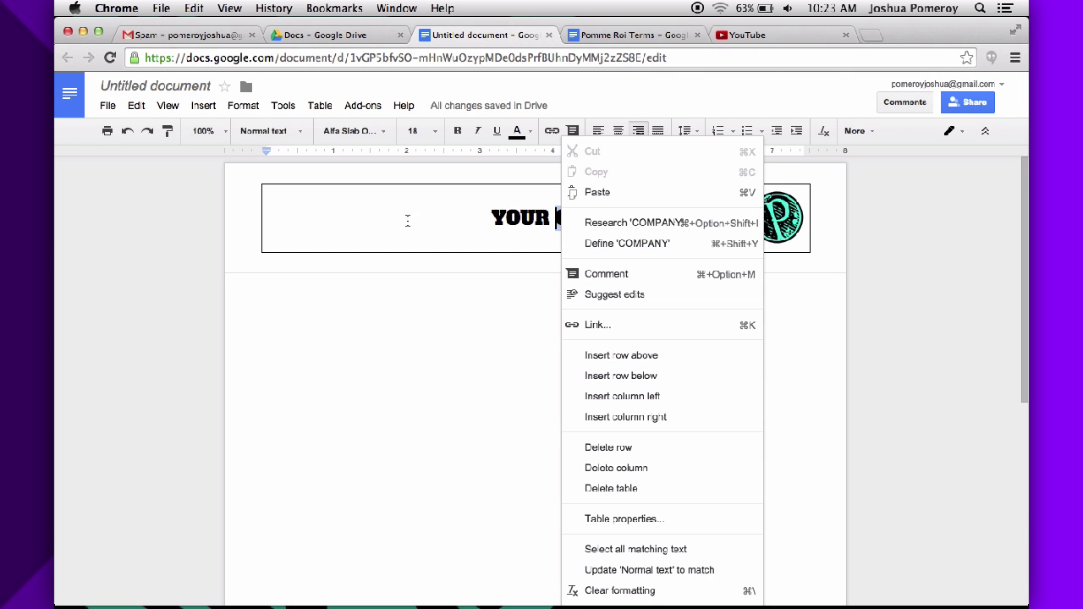
pyautogui.click(366, 218)
pyautogui.rightClick(435, 214)
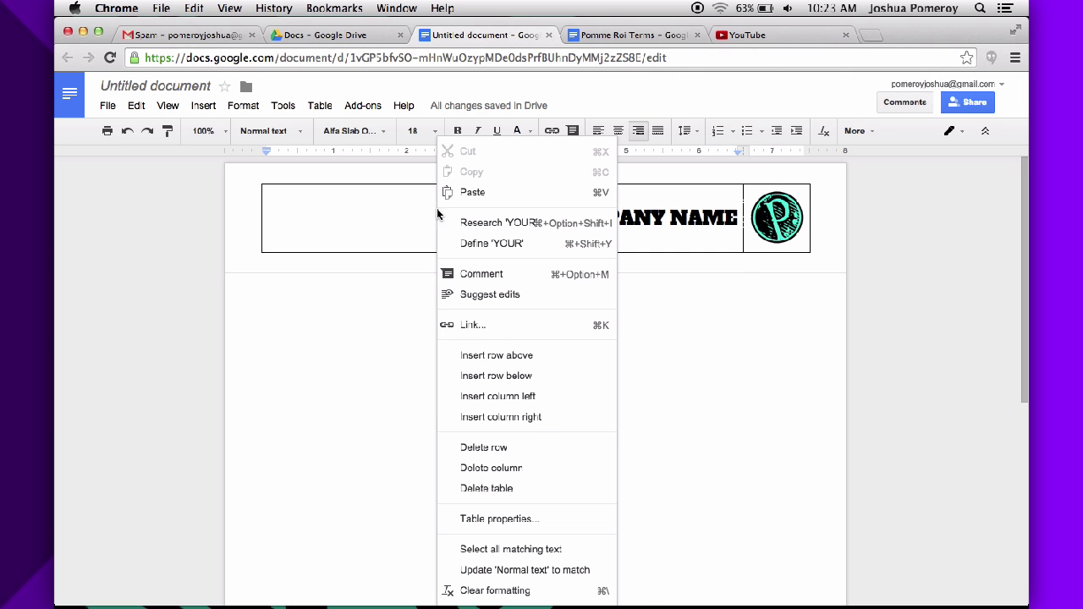
pyautogui.click(522, 528)
pyautogui.click(478, 281)
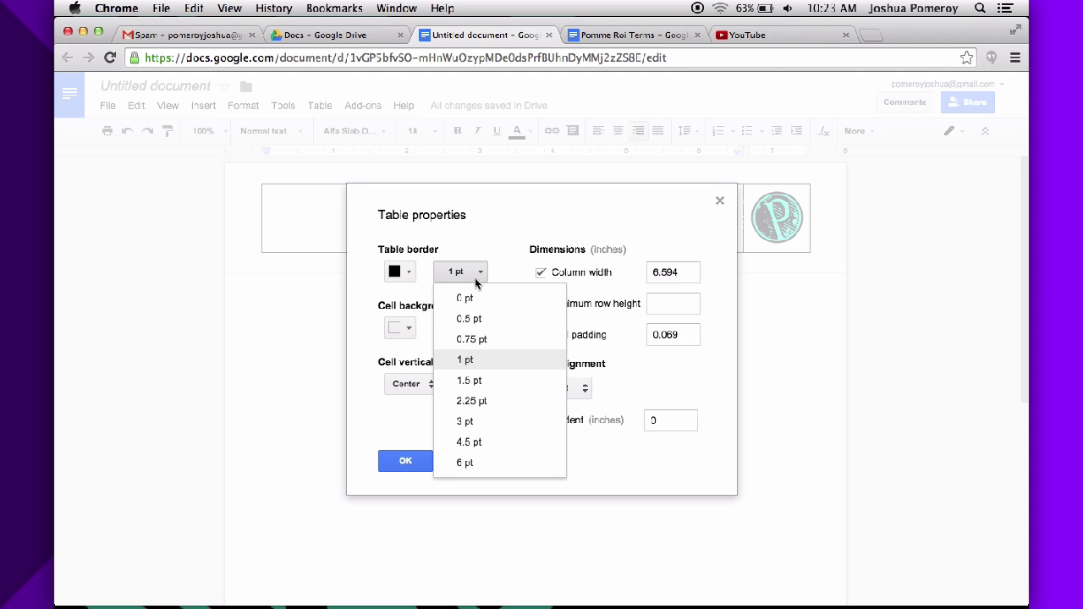
pyautogui.click(468, 298)
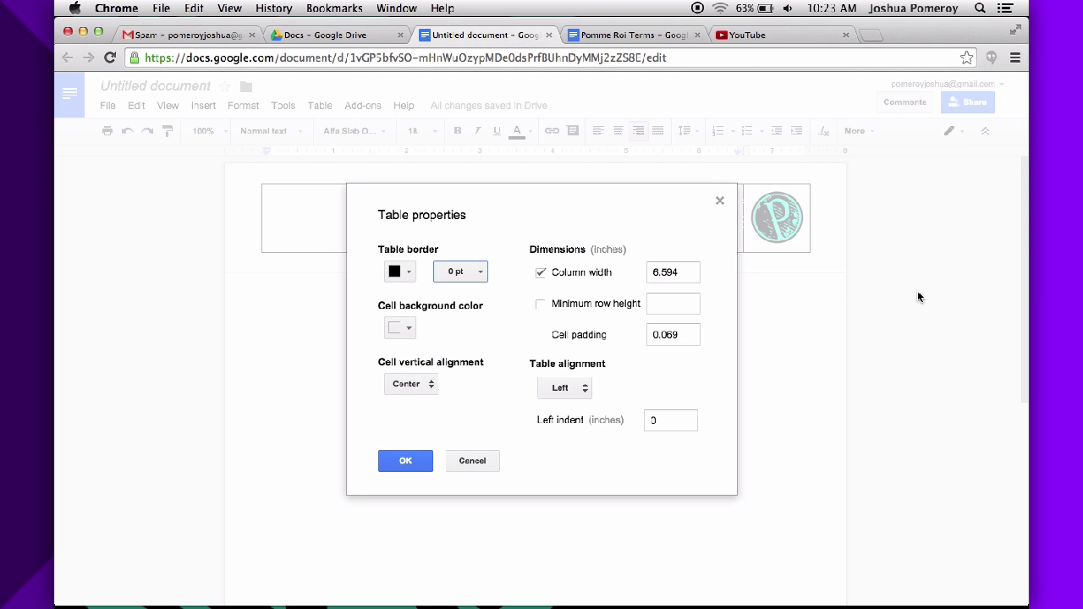
pyautogui.click(406, 461)
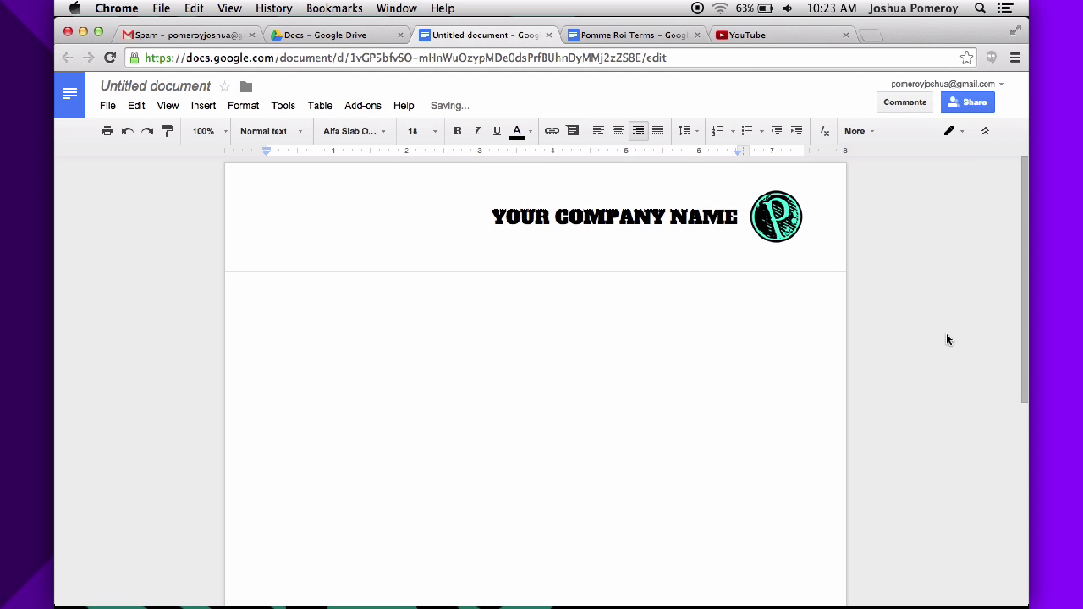
pyautogui.click(807, 258)
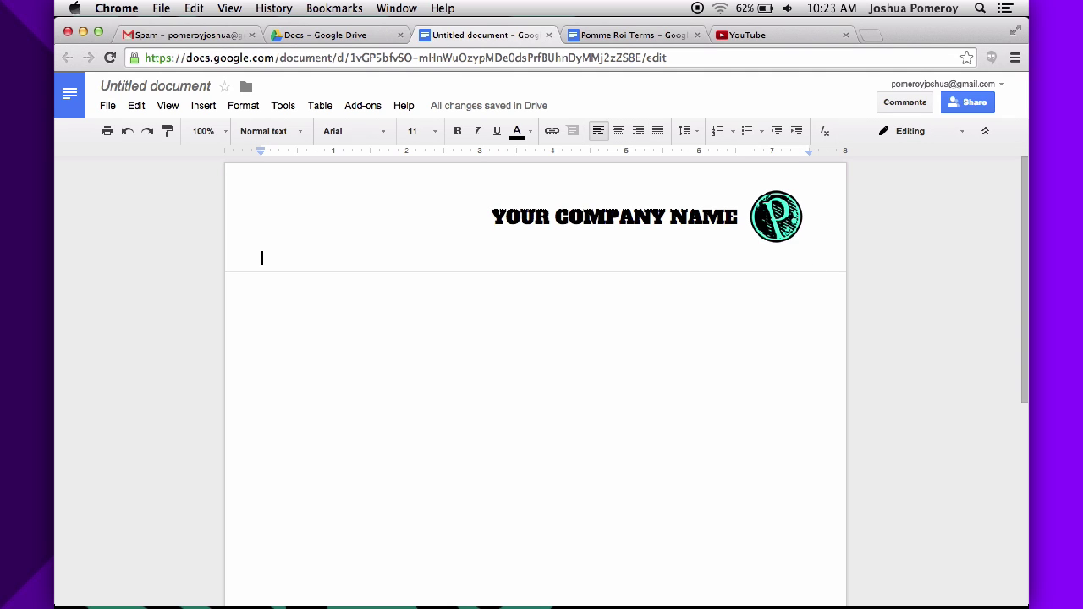
pyautogui.click(657, 212)
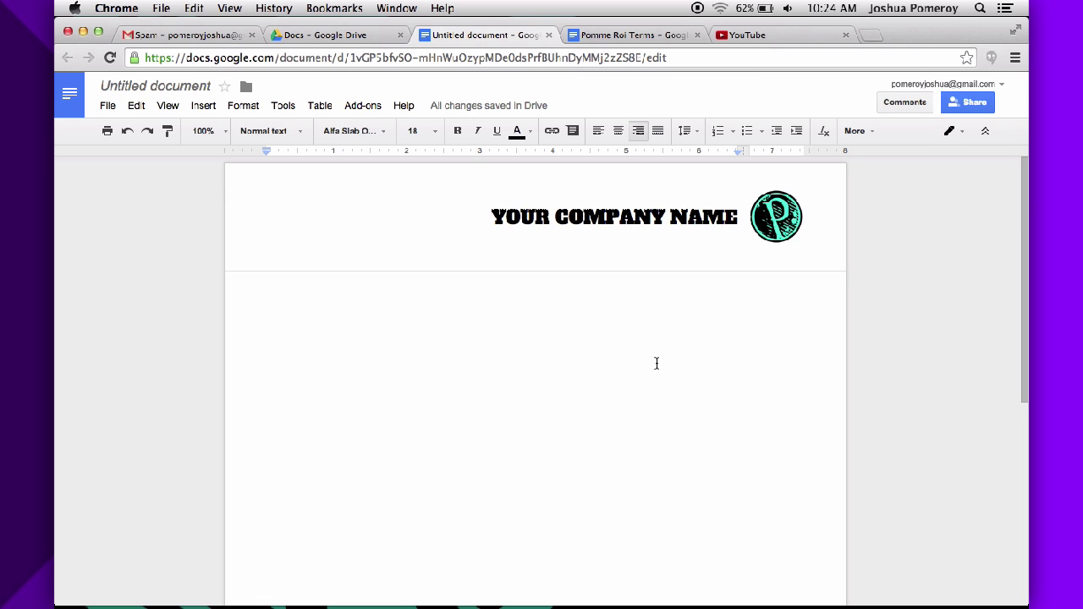
# Insert a horizontal line in the header beneath YOUR COMPANY NAME and the teal logo.
pyautogui.click(713, 337)
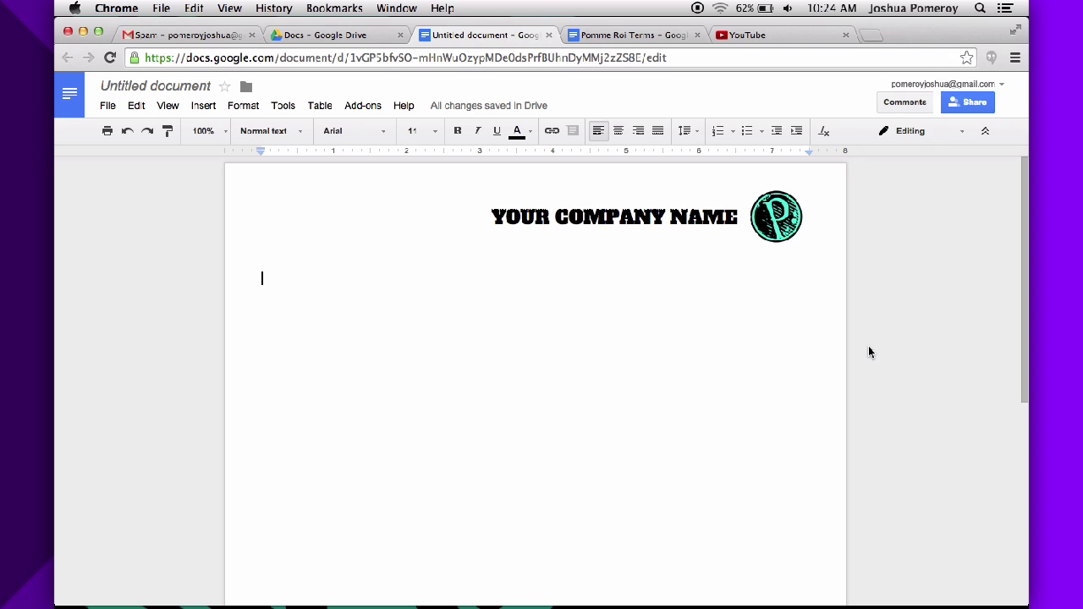
pyautogui.click(827, 228)
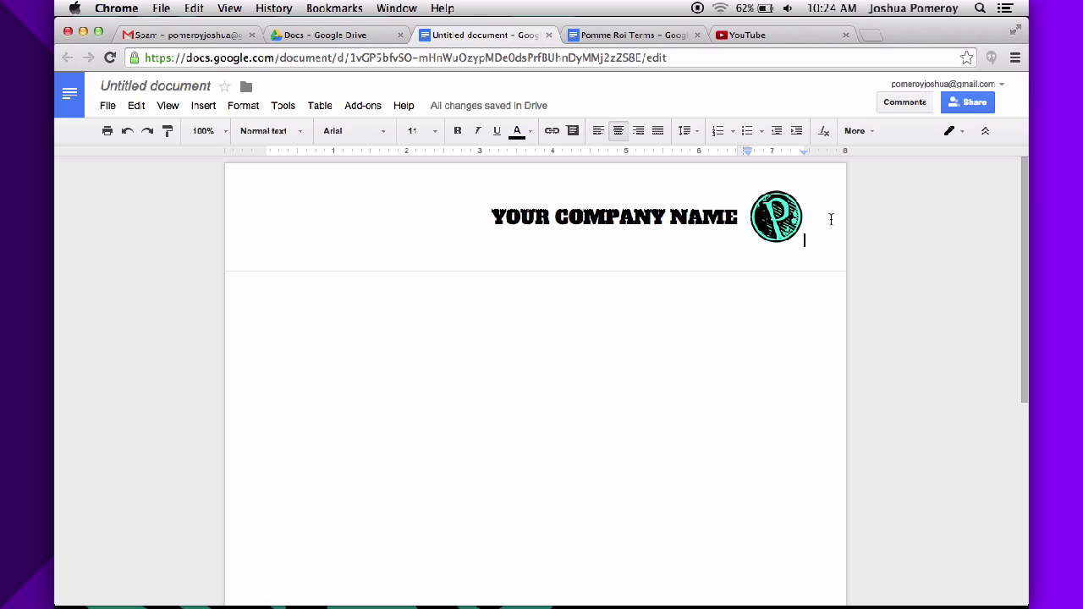
pyautogui.click(204, 108)
pyautogui.click(239, 315)
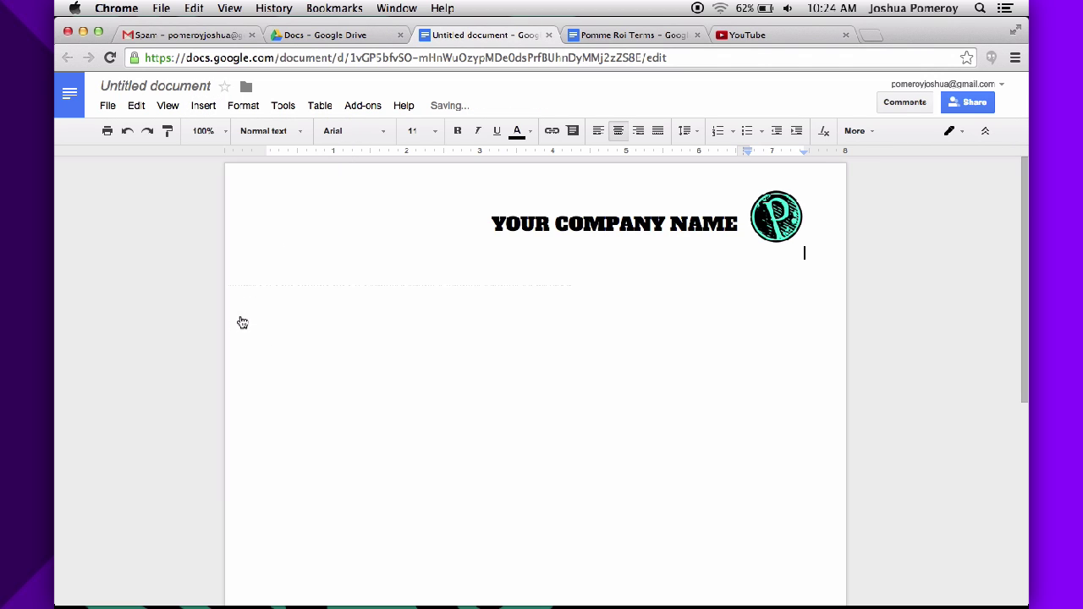
pyautogui.click(725, 264)
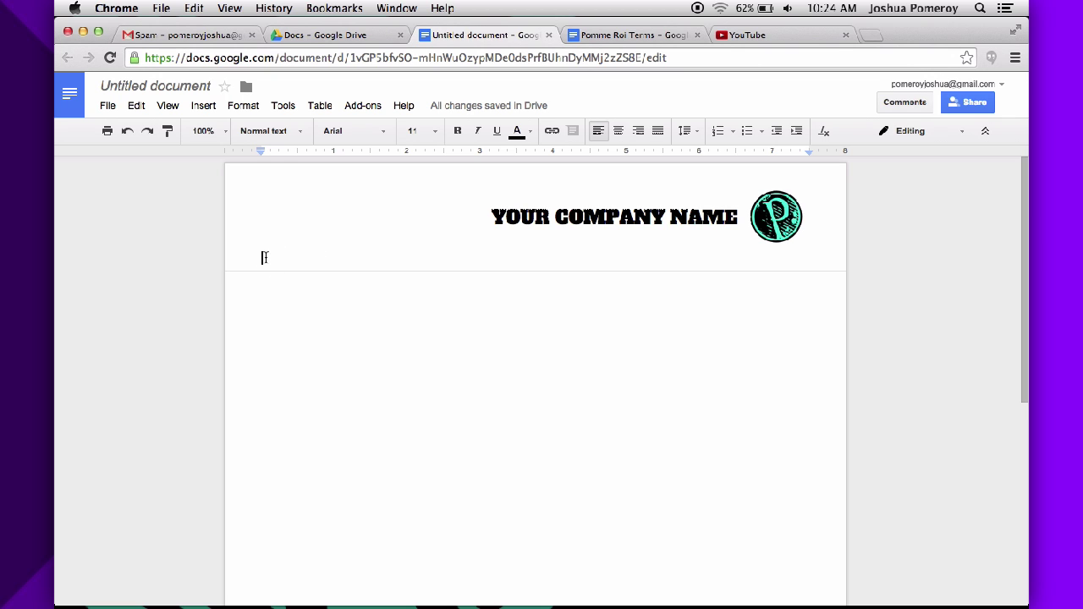
pyautogui.click(208, 110)
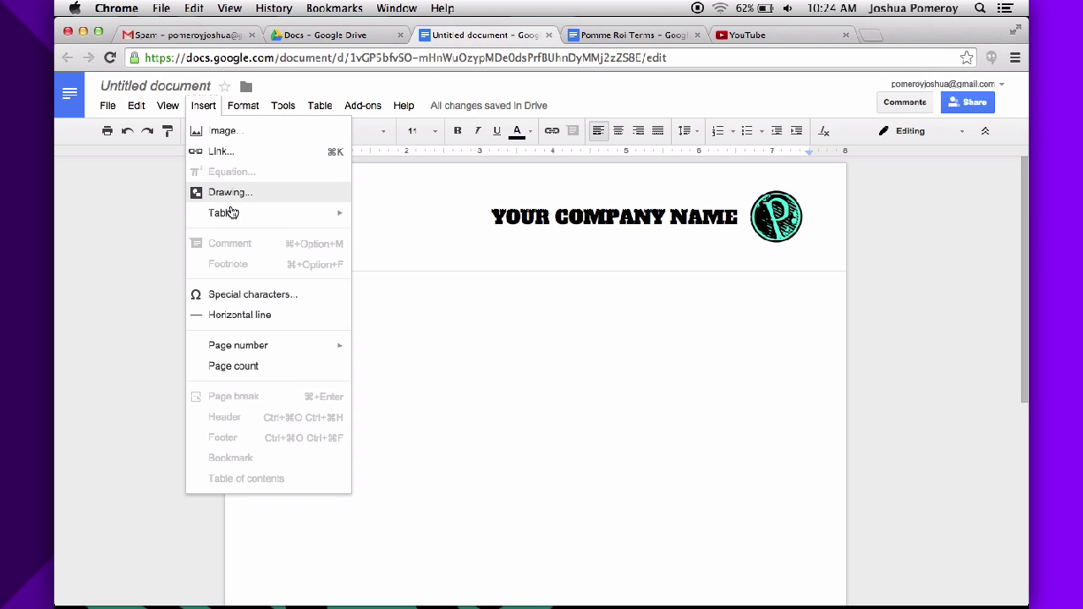
pyautogui.click(240, 315)
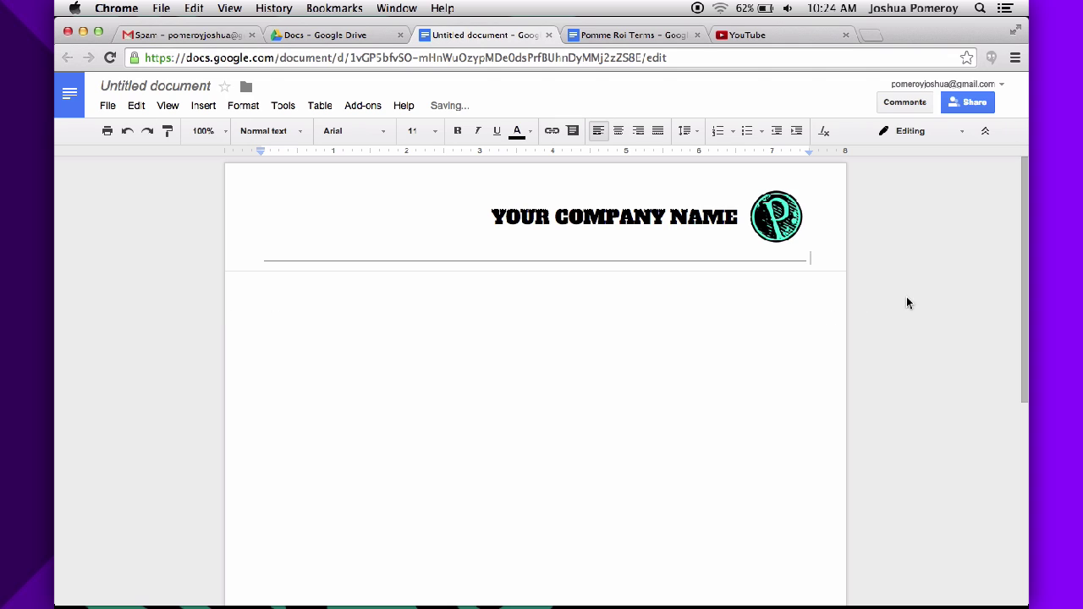
pyautogui.click(660, 404)
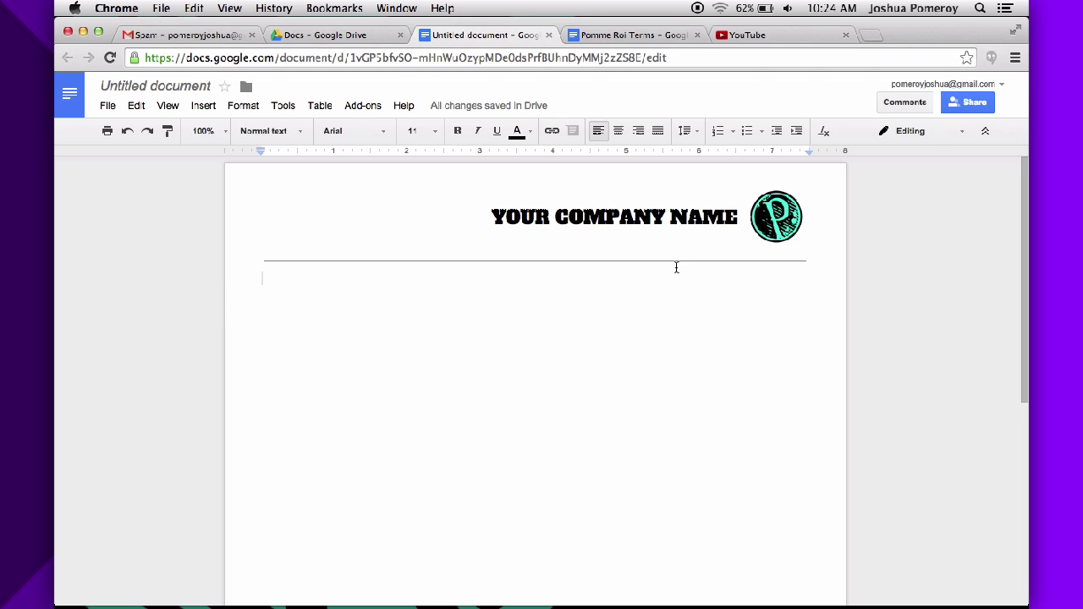
pyautogui.click(820, 230)
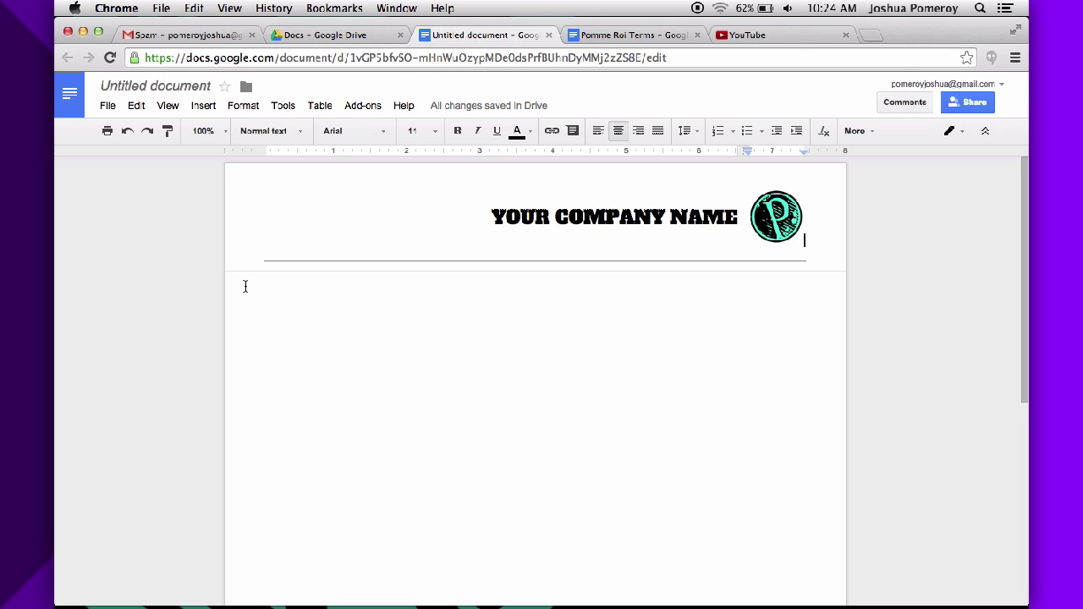
pyautogui.click(561, 349)
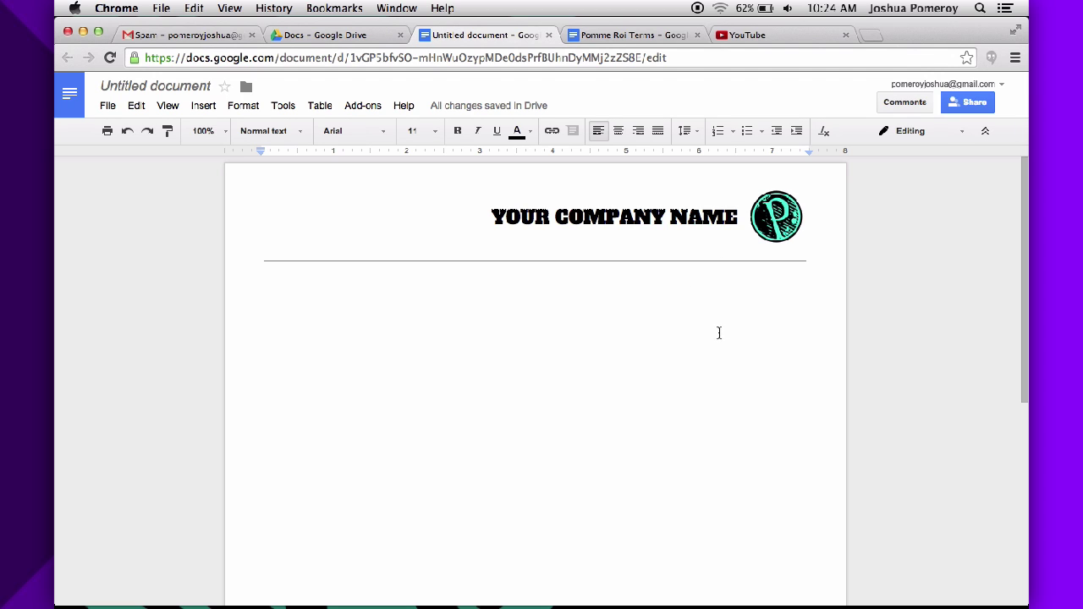
# Give the header table a temporary 1 pt border and drag its row height to about 0.667 inches.
pyautogui.click(699, 217)
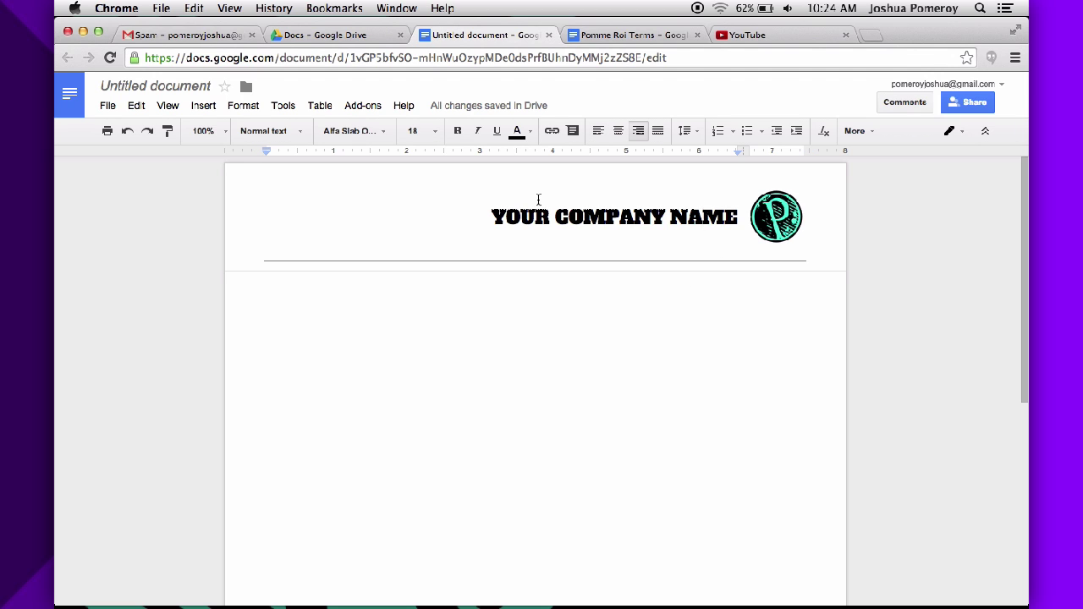
pyautogui.rightClick(565, 218)
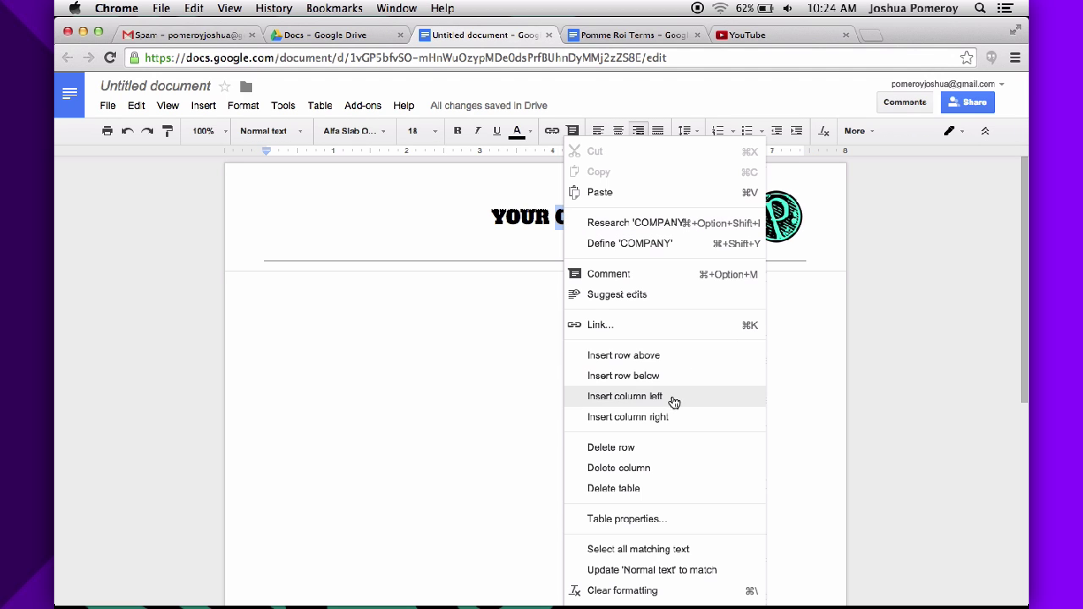
pyautogui.click(665, 521)
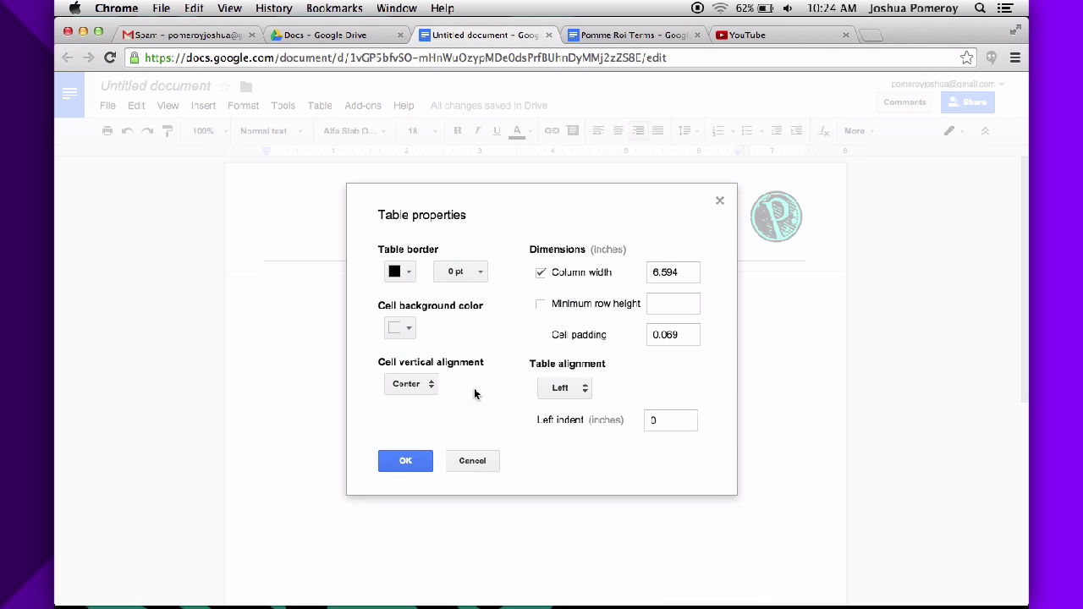
pyautogui.click(483, 273)
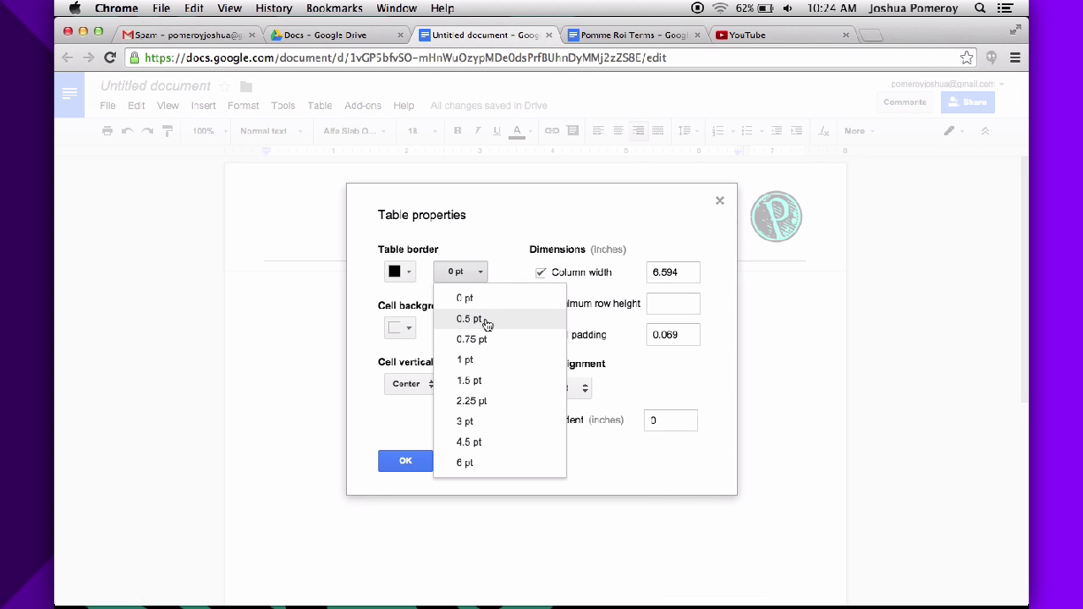
pyautogui.click(483, 362)
pyautogui.click(406, 461)
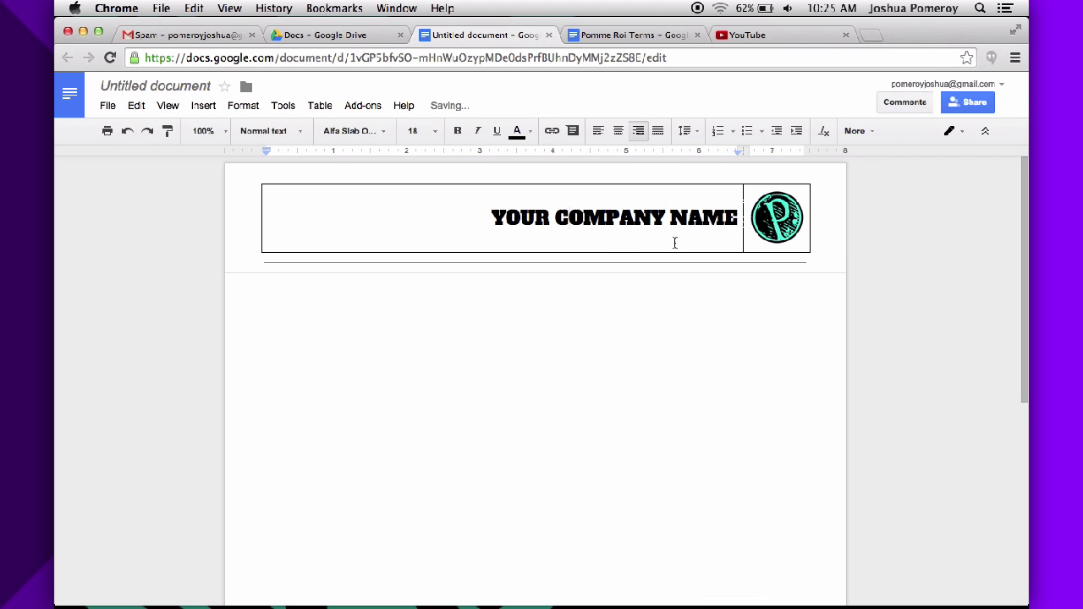
pyautogui.moveTo(769, 251); pyautogui.dragTo(771, 240)
pyautogui.moveTo(617, 249); pyautogui.dragTo(617, 229)
# Set the header table border back to 0 pt so it is hidden.
pyautogui.click(265, 258)
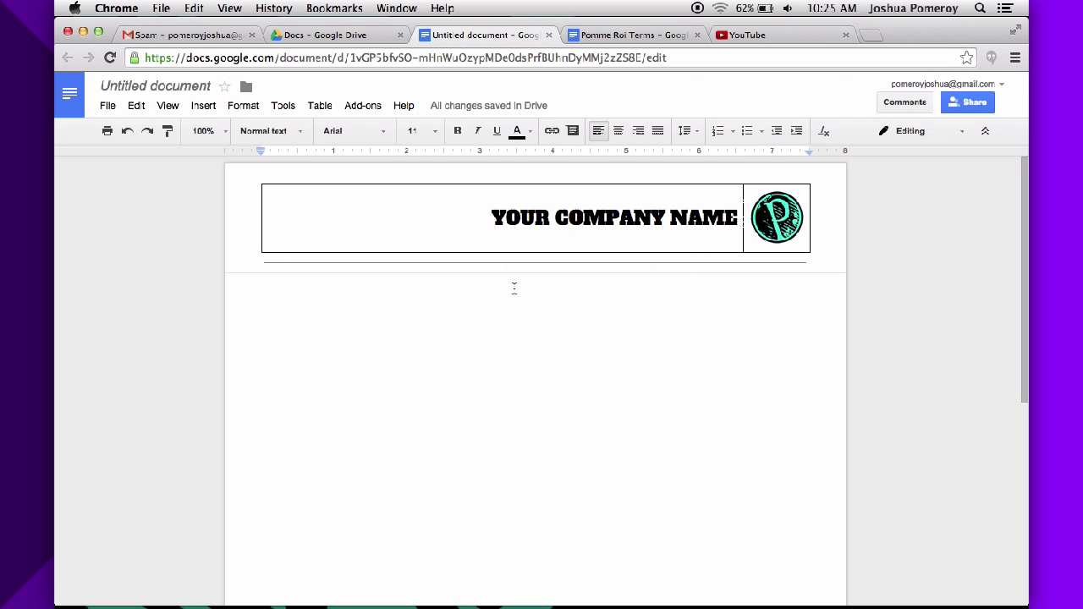
pyautogui.rightClick(479, 218)
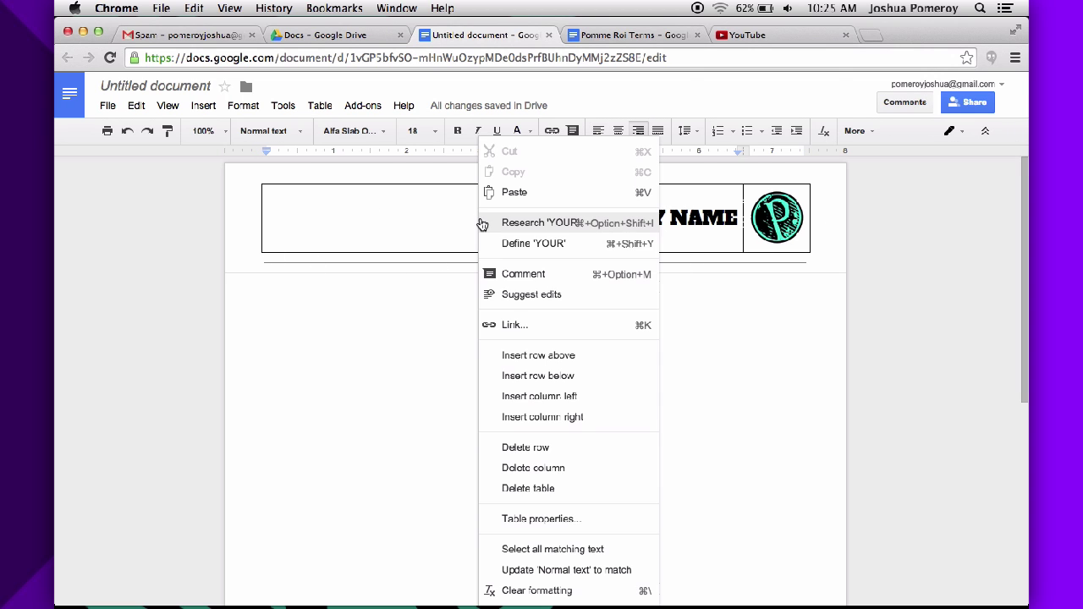
pyautogui.click(586, 522)
pyautogui.click(459, 271)
pyautogui.click(474, 300)
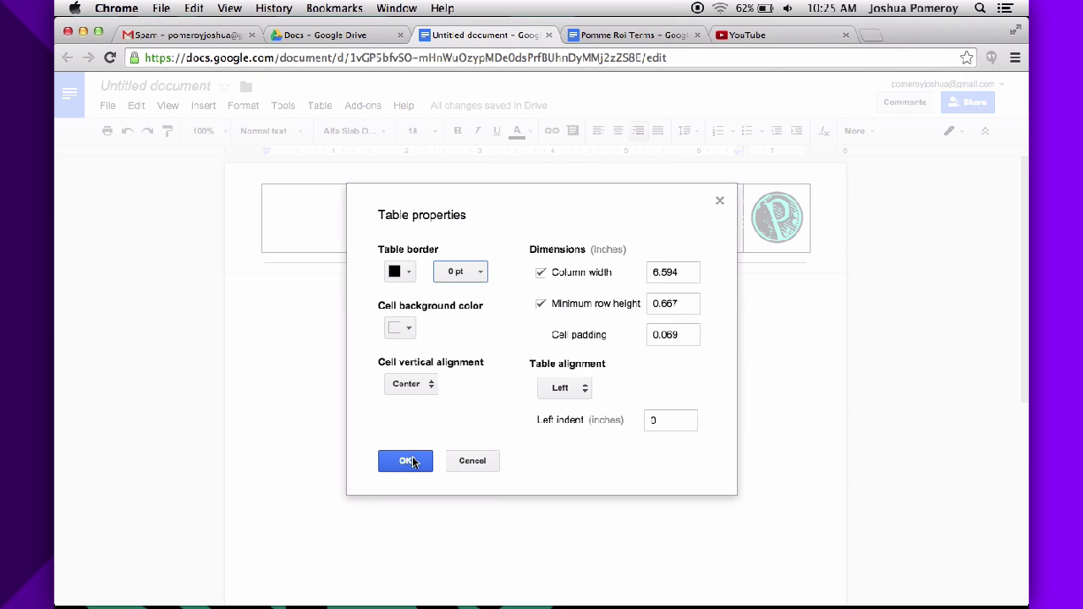
pyautogui.click(406, 461)
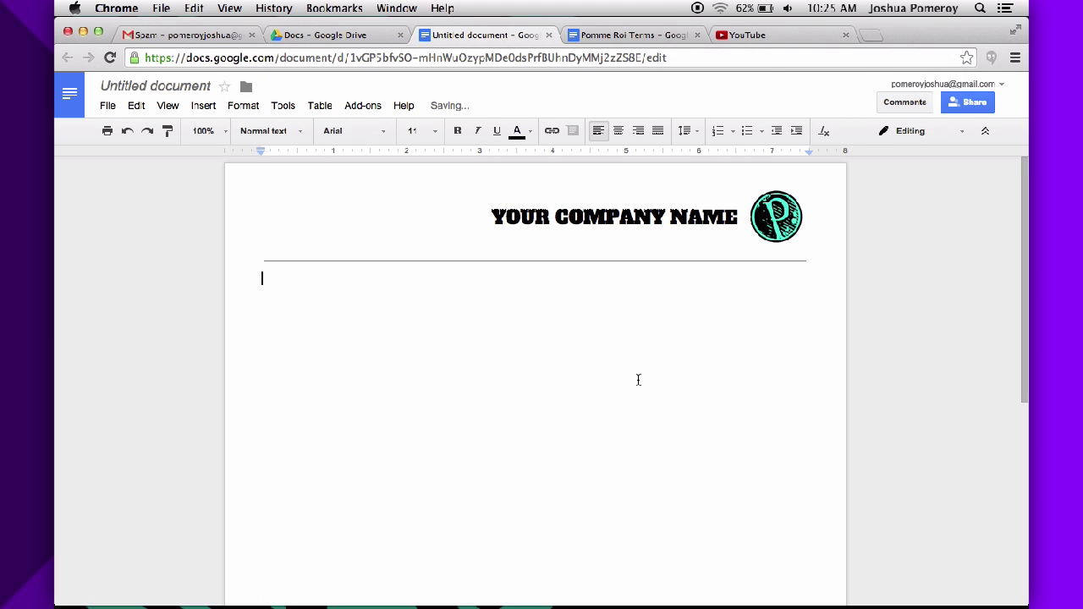
# Paste the styled company name into the first body line and retype it as 'HEADING ONE'.
pyautogui.doubleClick(641, 216)
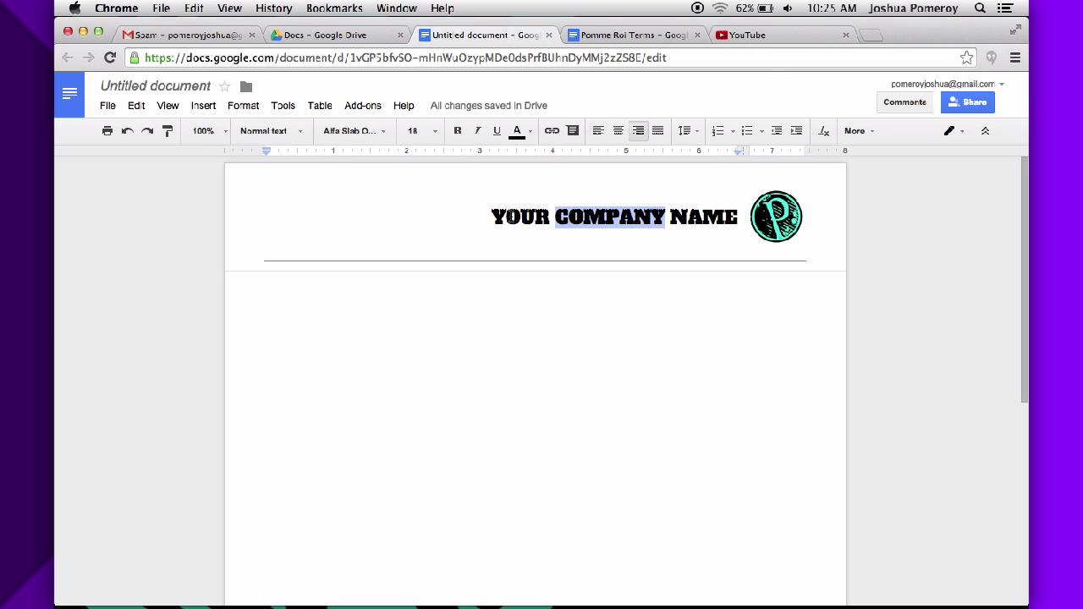
pyautogui.moveTo(492, 217); pyautogui.dragTo(702, 219)
pyautogui.press('super+c')
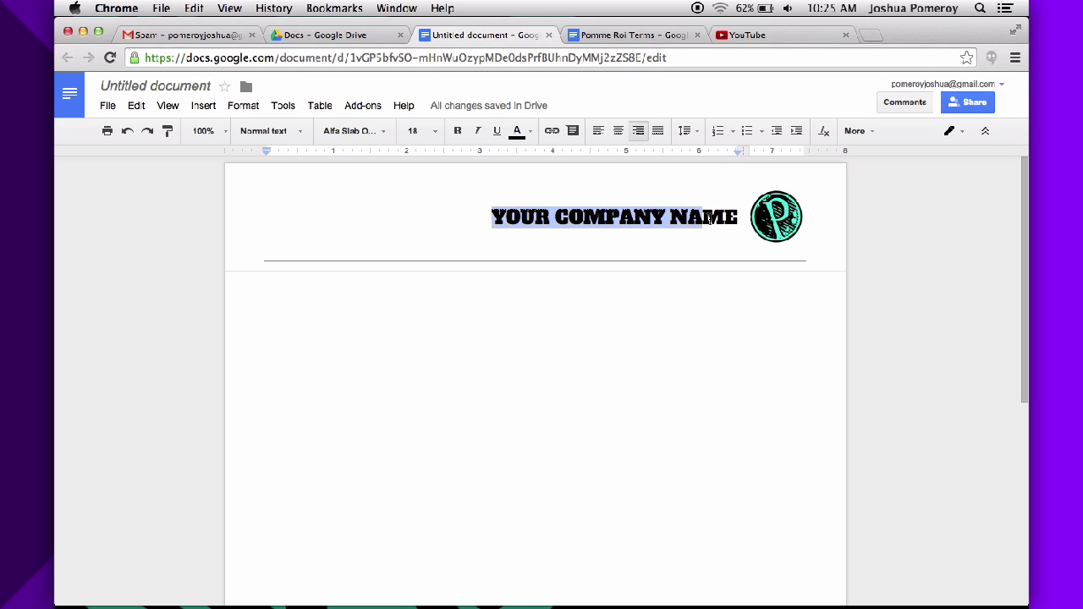
pyautogui.click(551, 326)
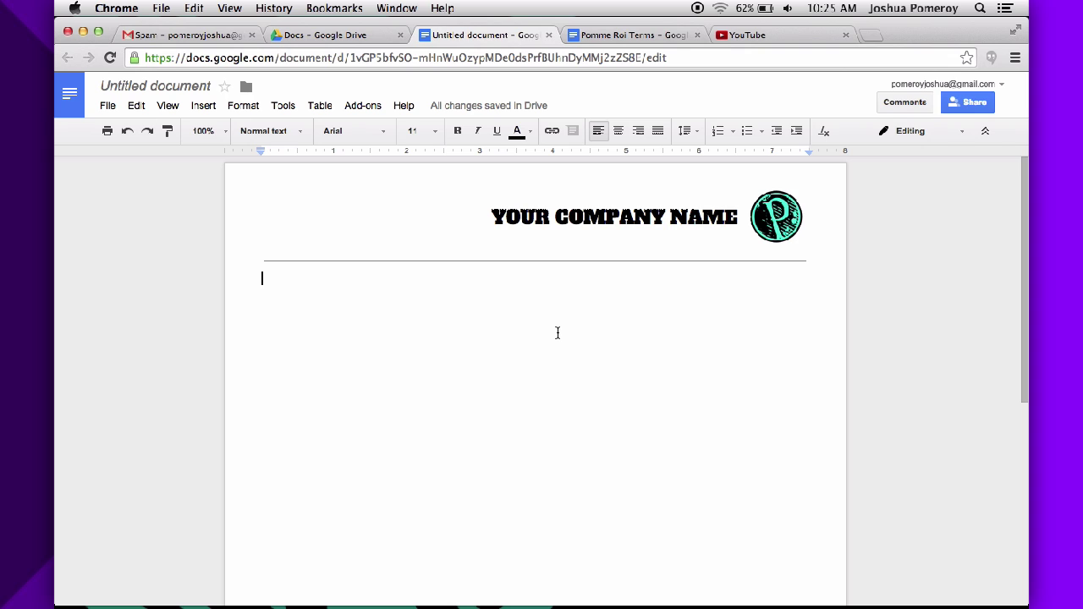
pyautogui.press('super+v')
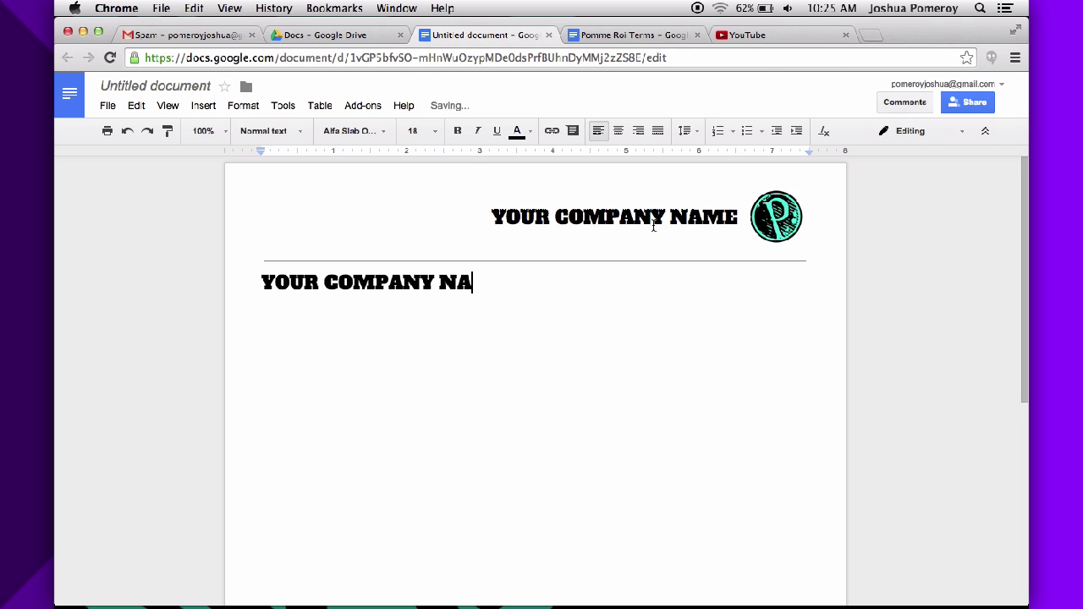
pyautogui.moveTo(477, 283); pyautogui.dragTo(224, 287)
pyautogui.write('H')
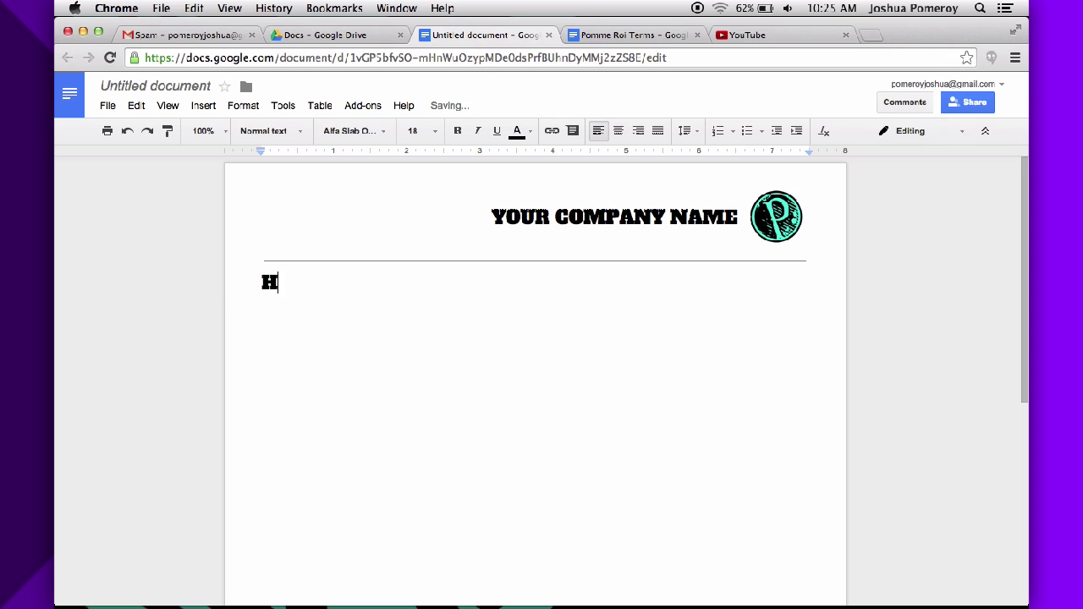
pyautogui.write('EADING ONE')
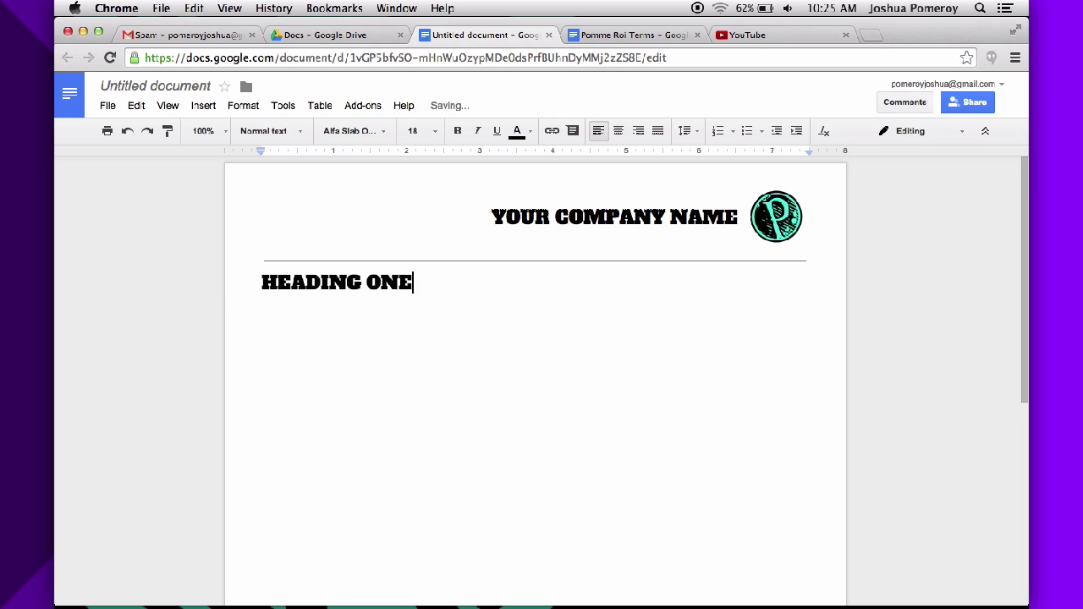
# Start a new line below HEADING ONE and type 'Body text here.' in Lato.
pyautogui.press('Return')
pyautogui.click(383, 131)
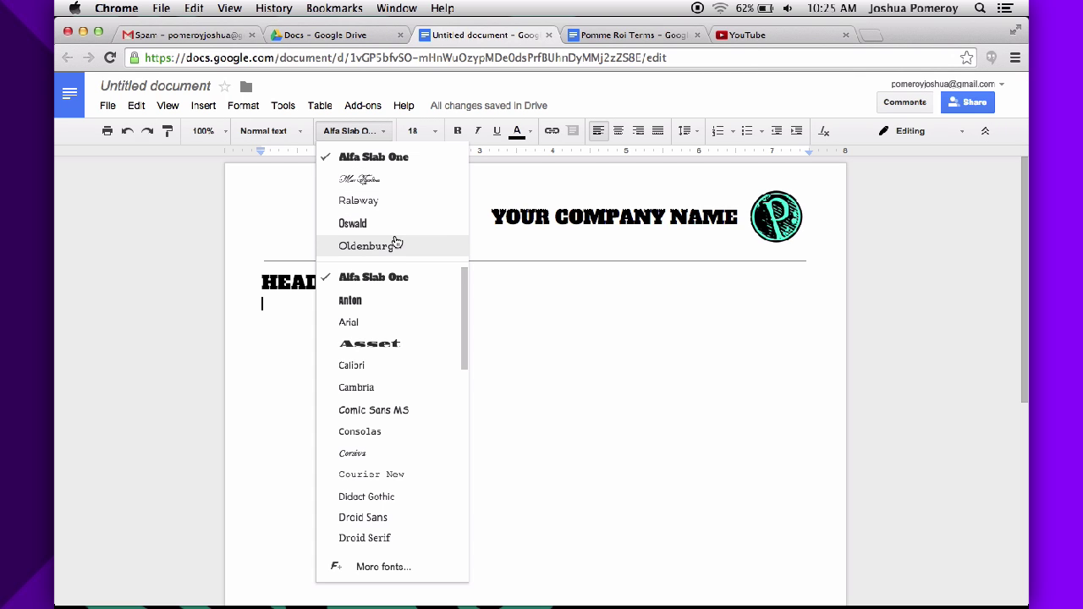
pyautogui.scroll(-5, 408, 329)
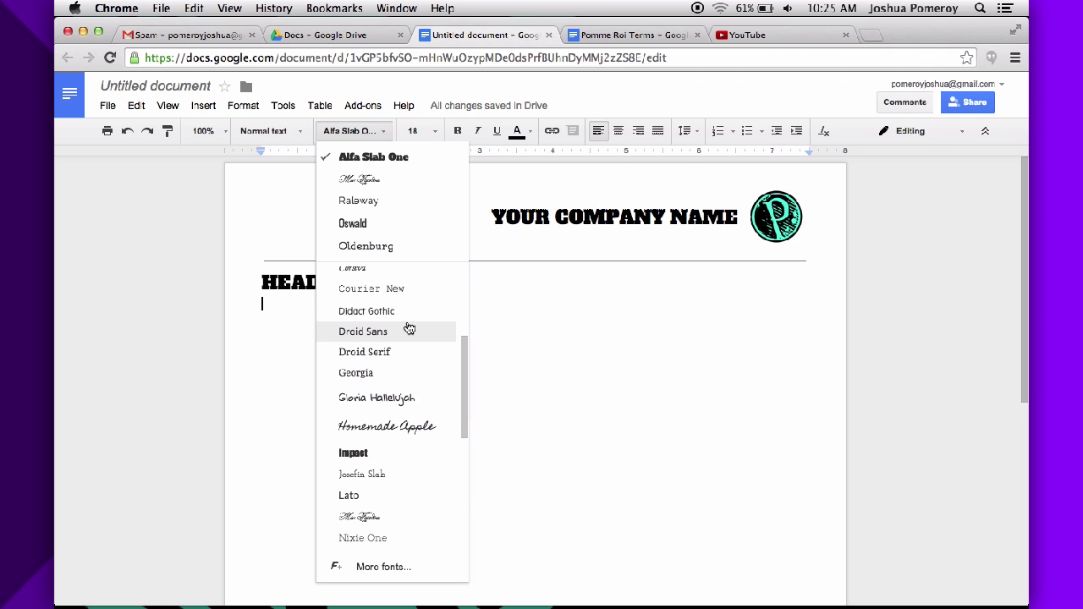
pyautogui.click(381, 496)
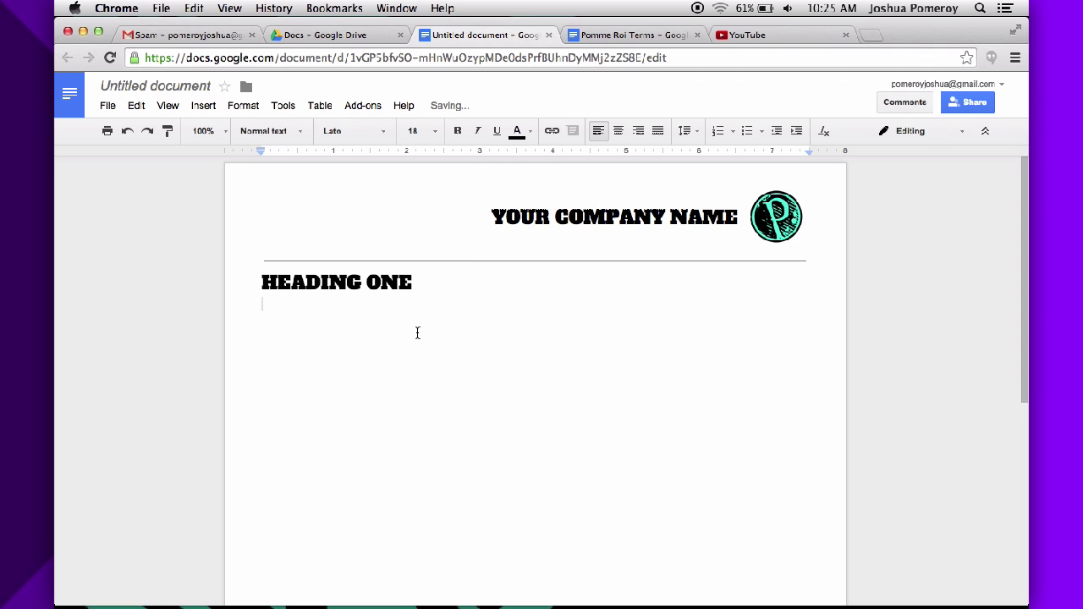
pyautogui.write('Body text here.')
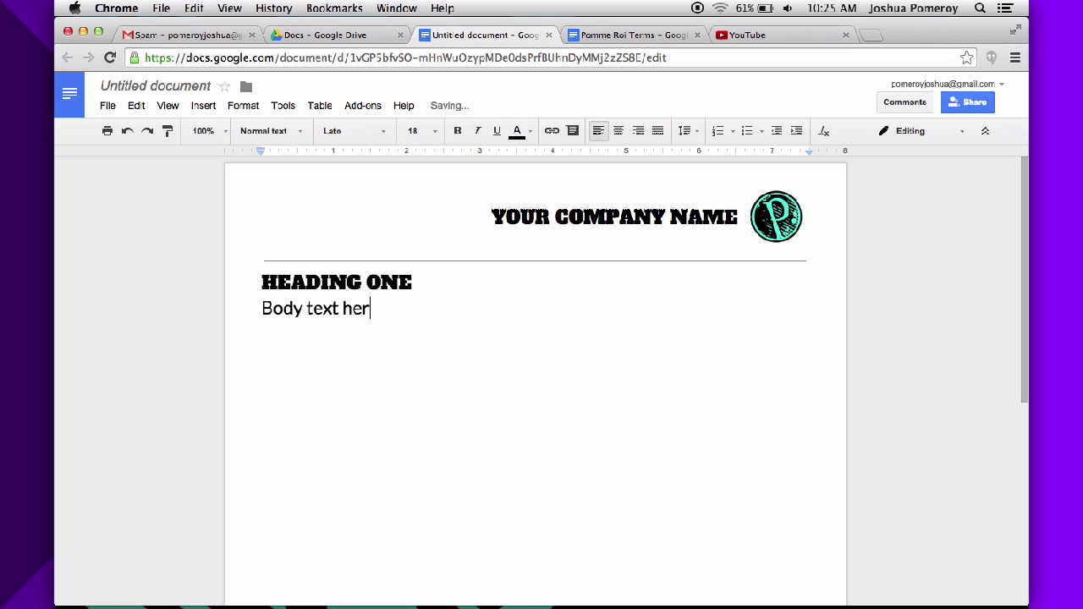
# Set the 'Body text here.' line to font size 12.
pyautogui.doubleClick(335, 303)
pyautogui.press('super+a')
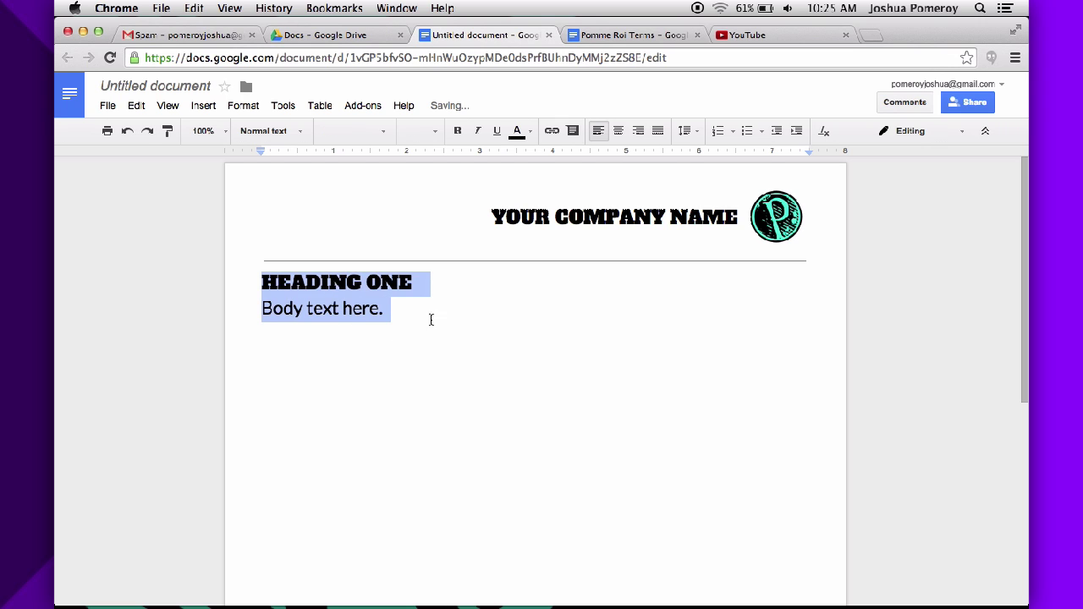
pyautogui.moveTo(419, 310); pyautogui.dragTo(229, 307)
pyautogui.click(433, 131)
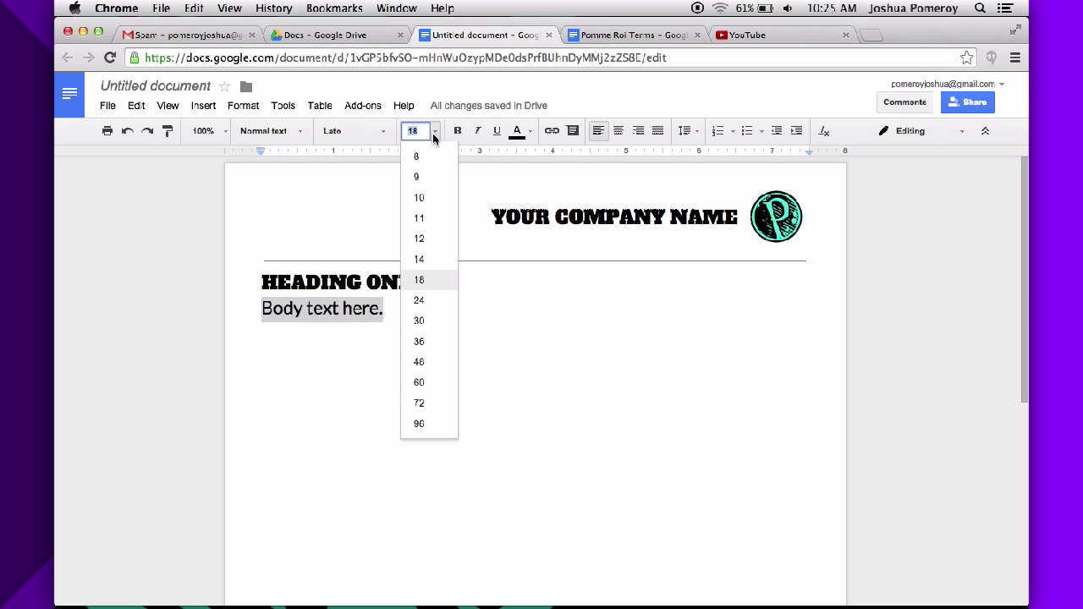
pyautogui.click(426, 237)
pyautogui.click(398, 312)
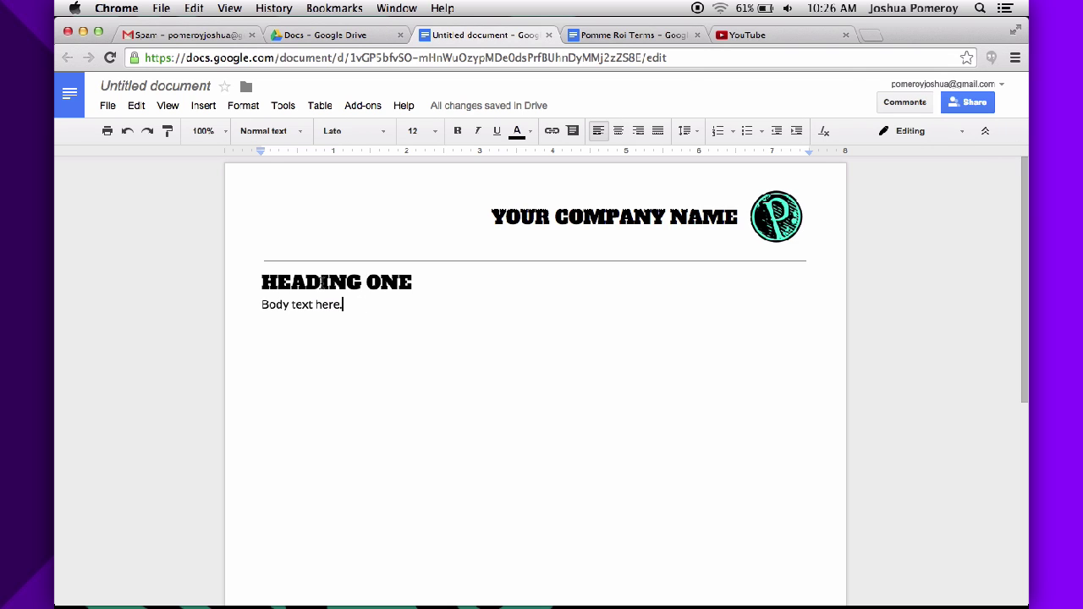
# Delete the duplicate 'Body text here.' sentence pasted after the body line.
pyautogui.click(322, 281)
pyautogui.doubleClick(294, 306)
pyautogui.moveTo(351, 305); pyautogui.dragTo(254, 301)
pyautogui.press('super+c')
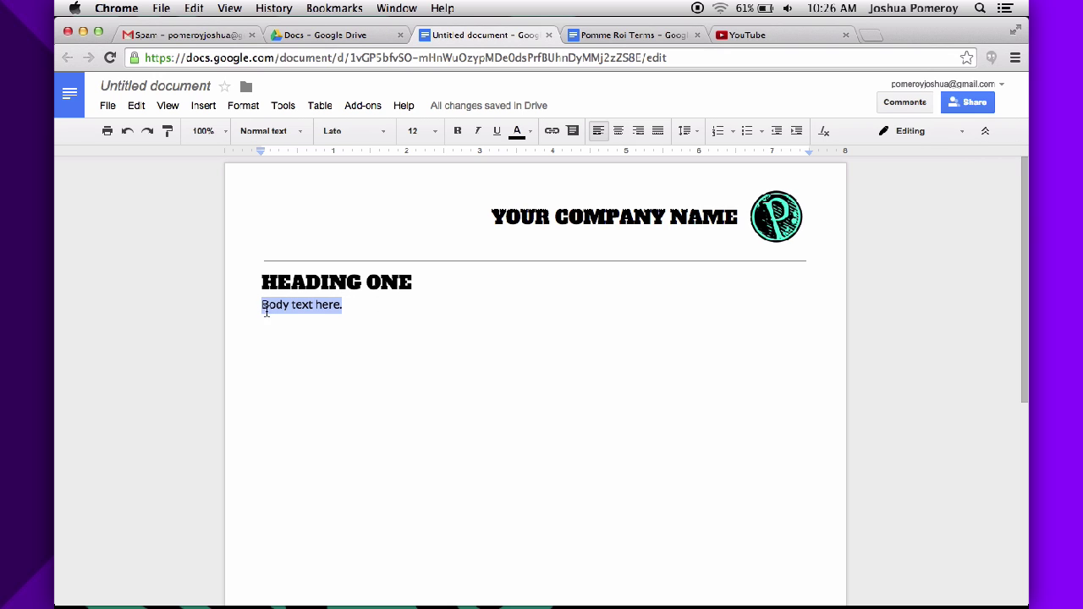
pyautogui.click(381, 386)
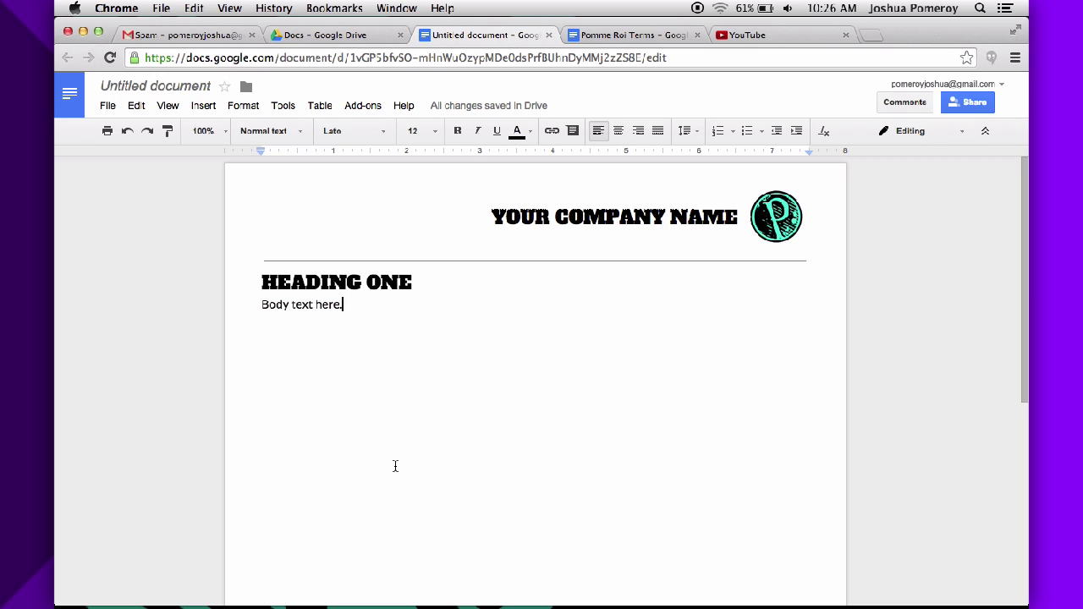
pyautogui.press('super+v')
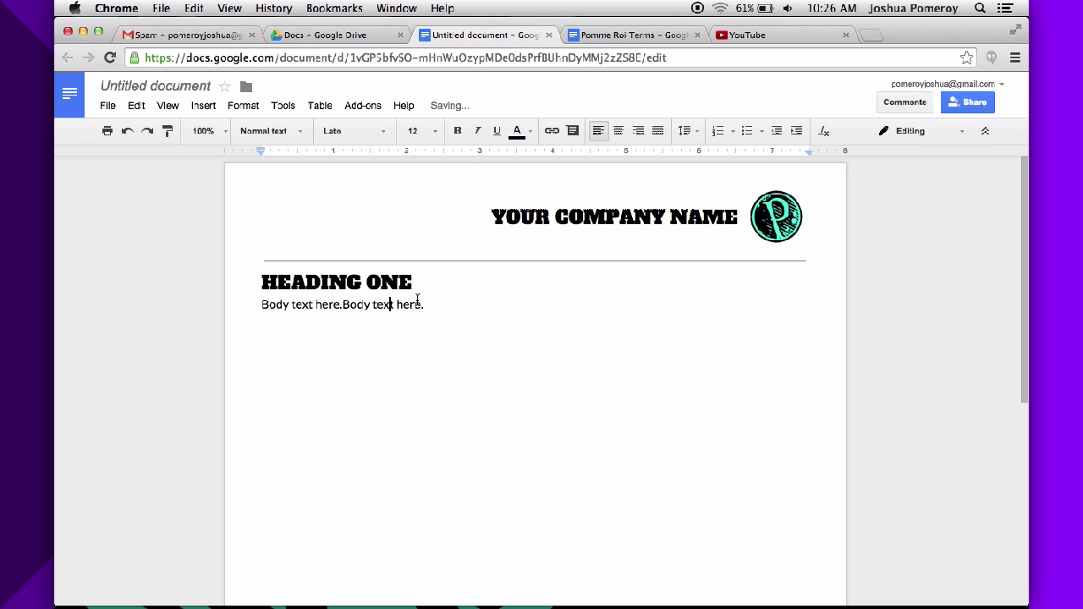
pyautogui.moveTo(438, 303); pyautogui.dragTo(342, 302)
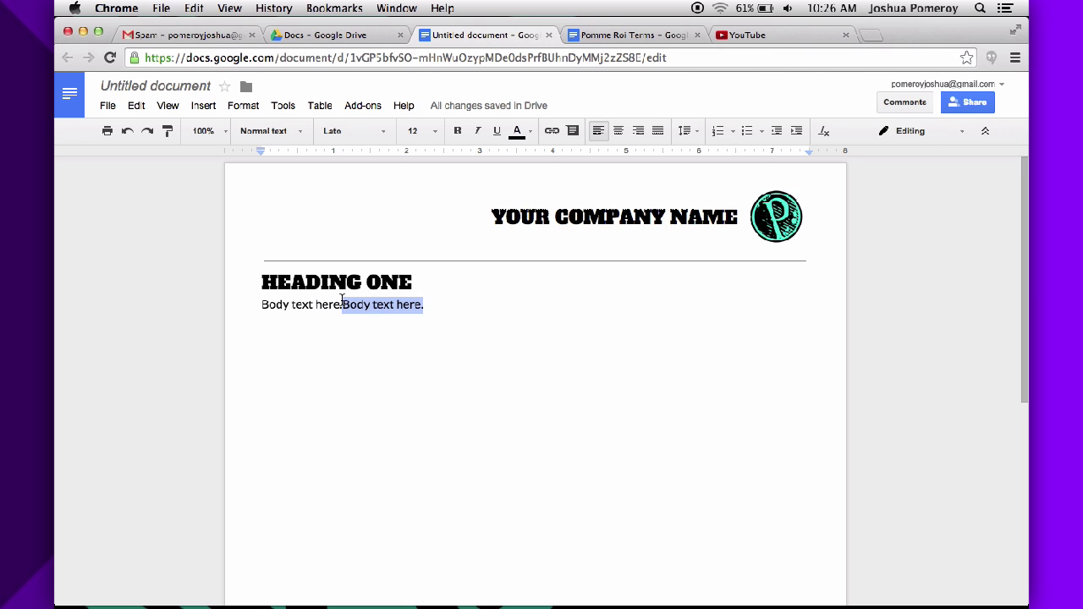
pyautogui.press('BackSpace')
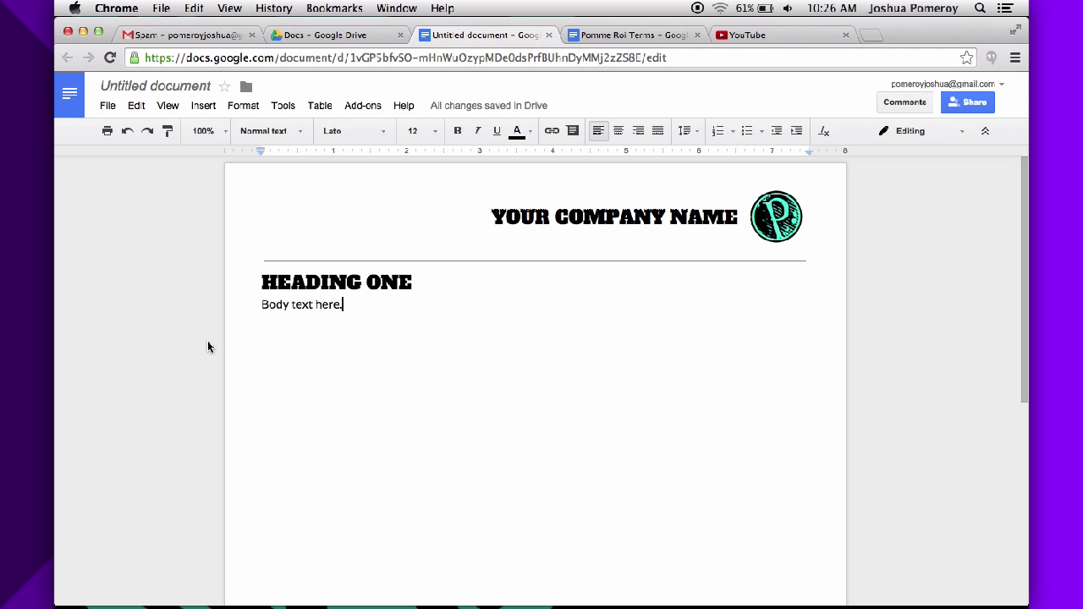
# Add a page footer with right-aligned text 'COMPANY NAME'.
pyautogui.scroll(-10, 541, 380)
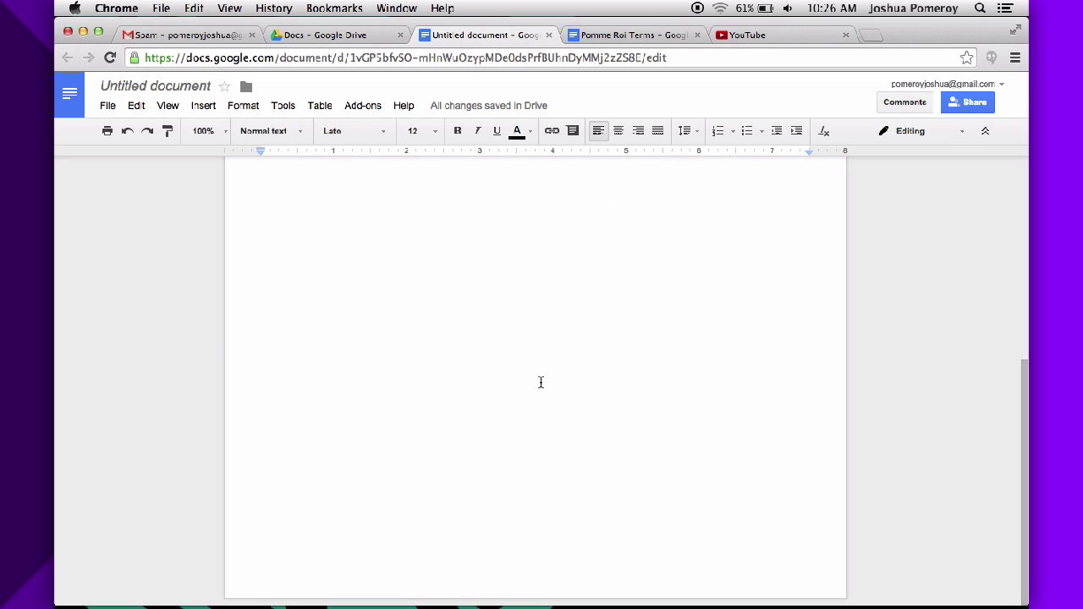
pyautogui.click(206, 106)
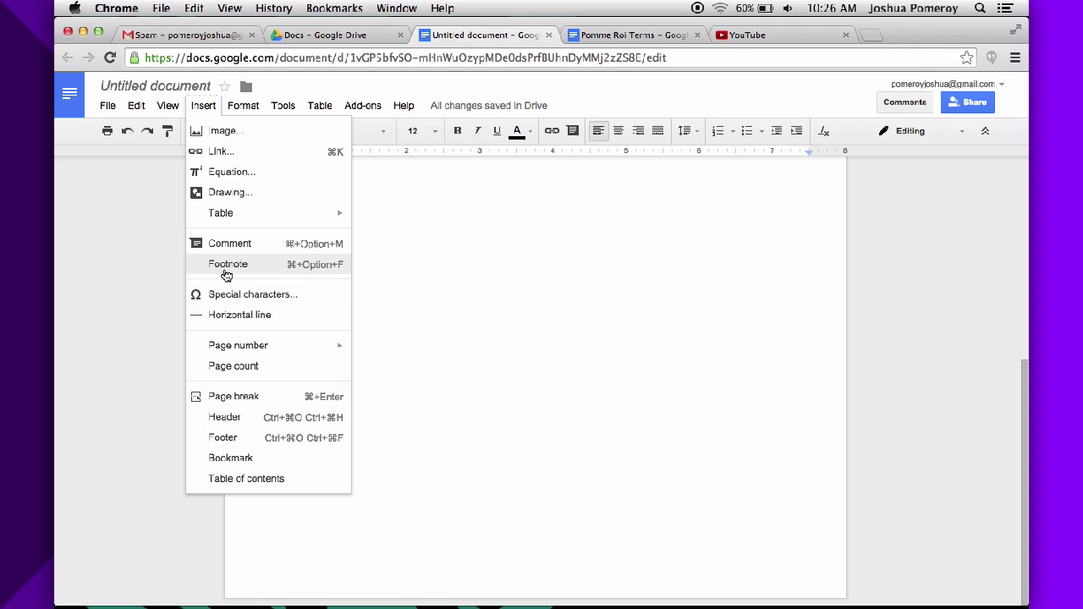
pyautogui.click(224, 437)
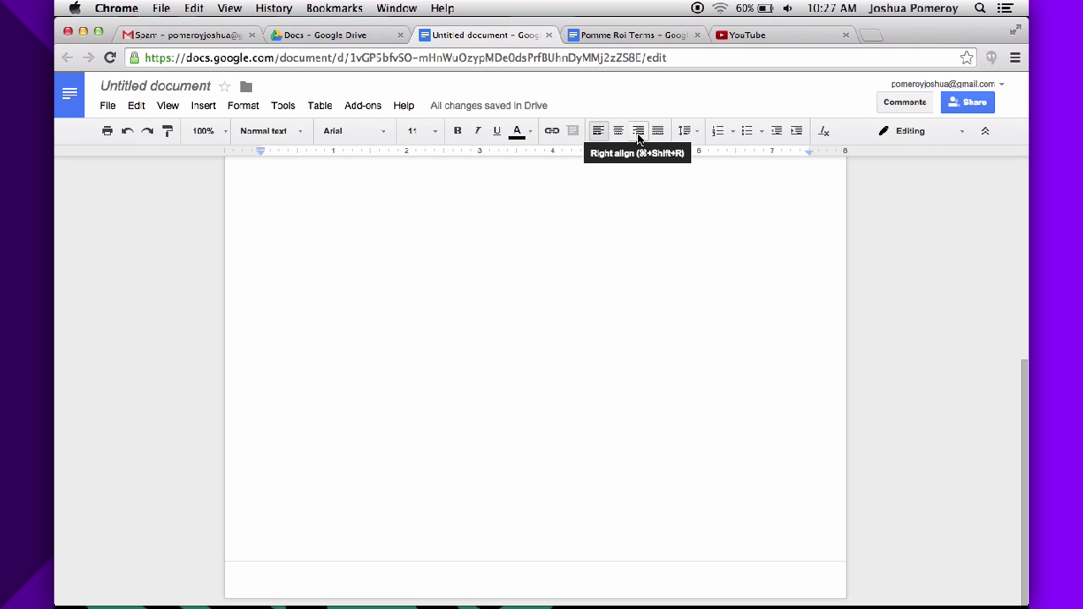
pyautogui.click(639, 138)
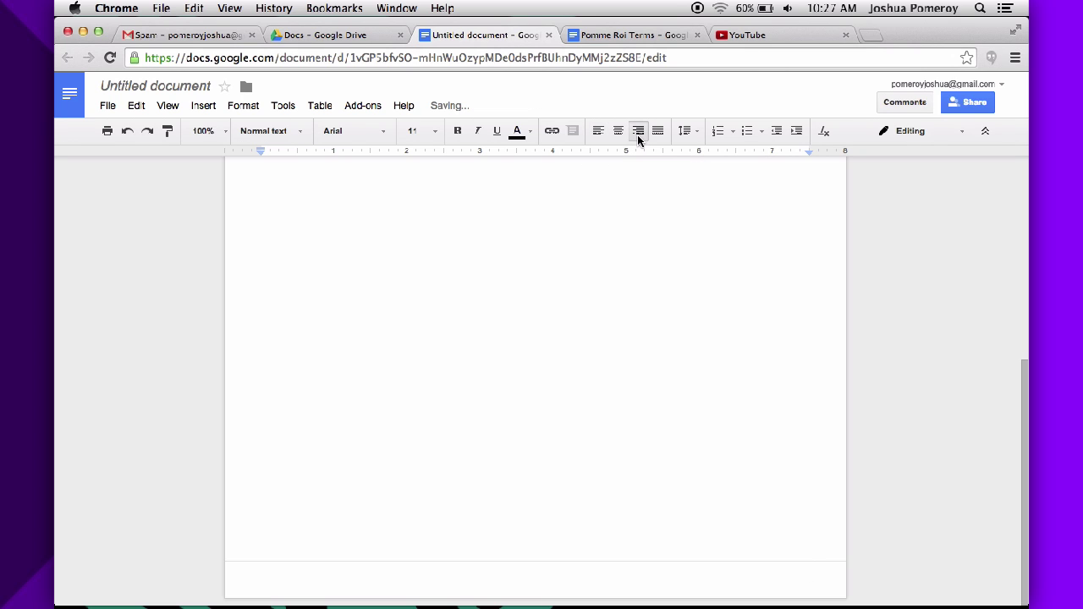
pyautogui.write('COMPANY NAME')
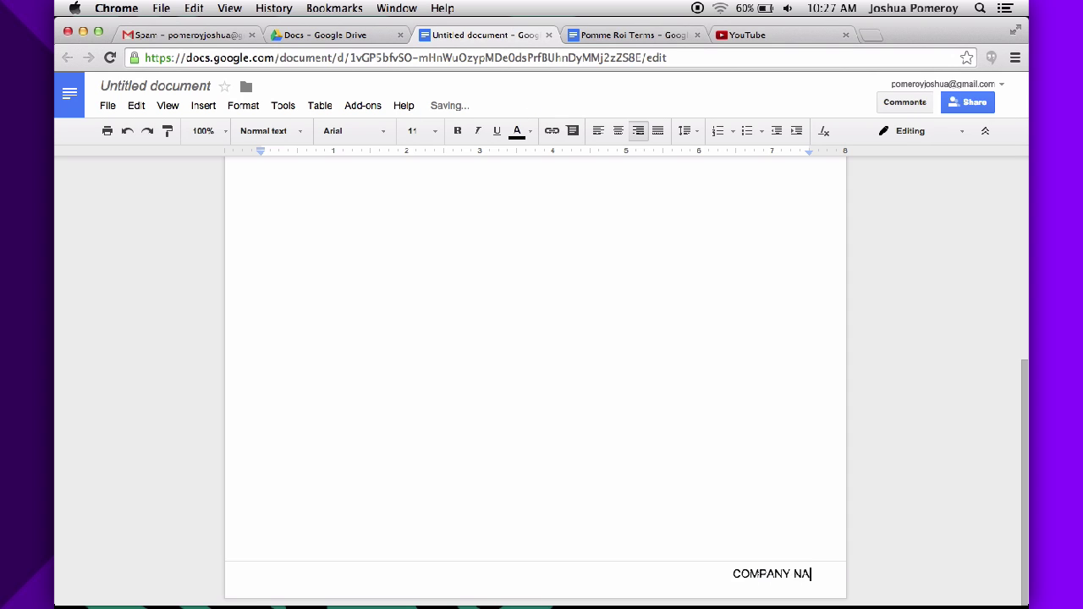
# Set the footer text to Alfa Slab One and add a ' |' after it.
pyautogui.tripleClick(762, 574)
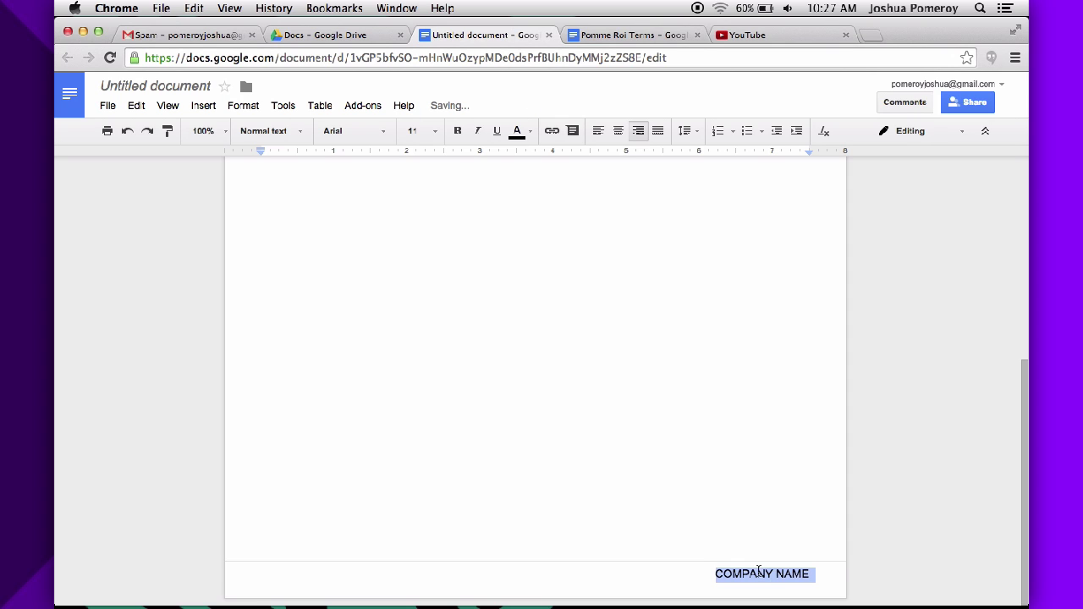
pyautogui.click(381, 132)
pyautogui.click(375, 179)
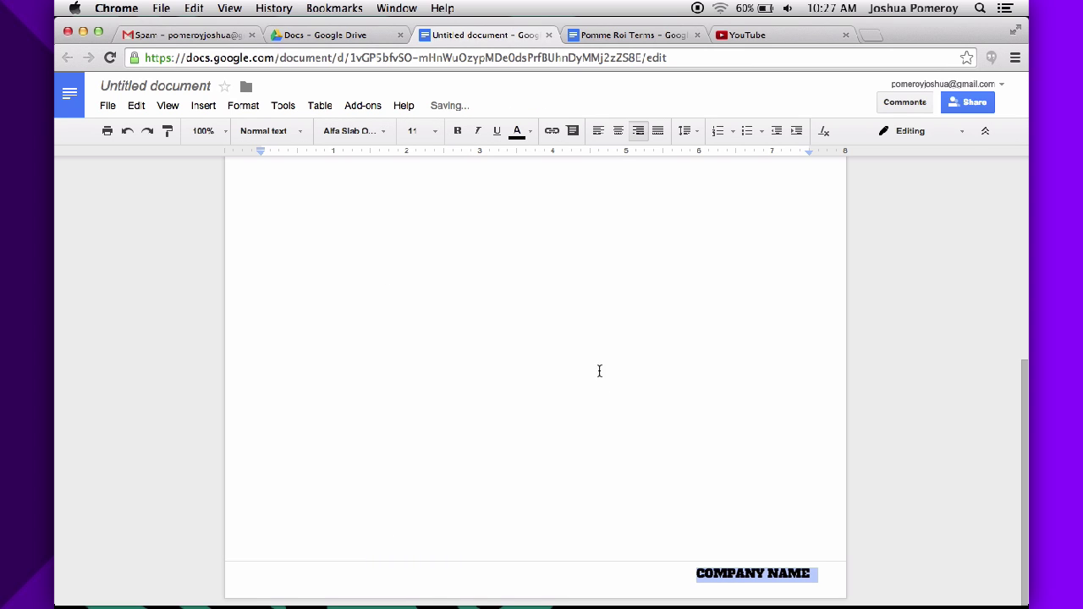
pyautogui.click(810, 576)
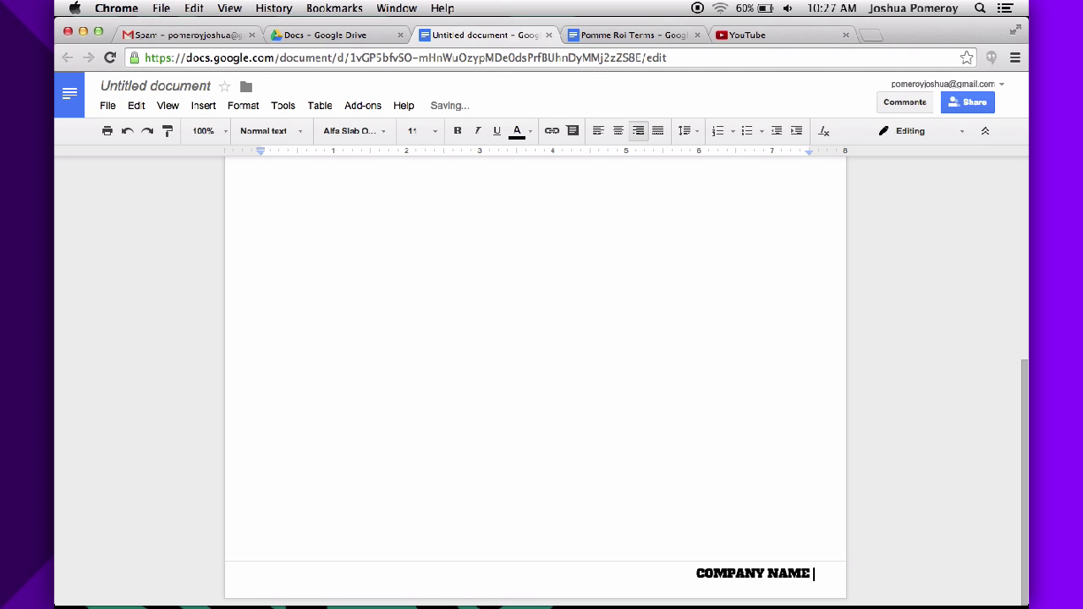
pyautogui.write('|')
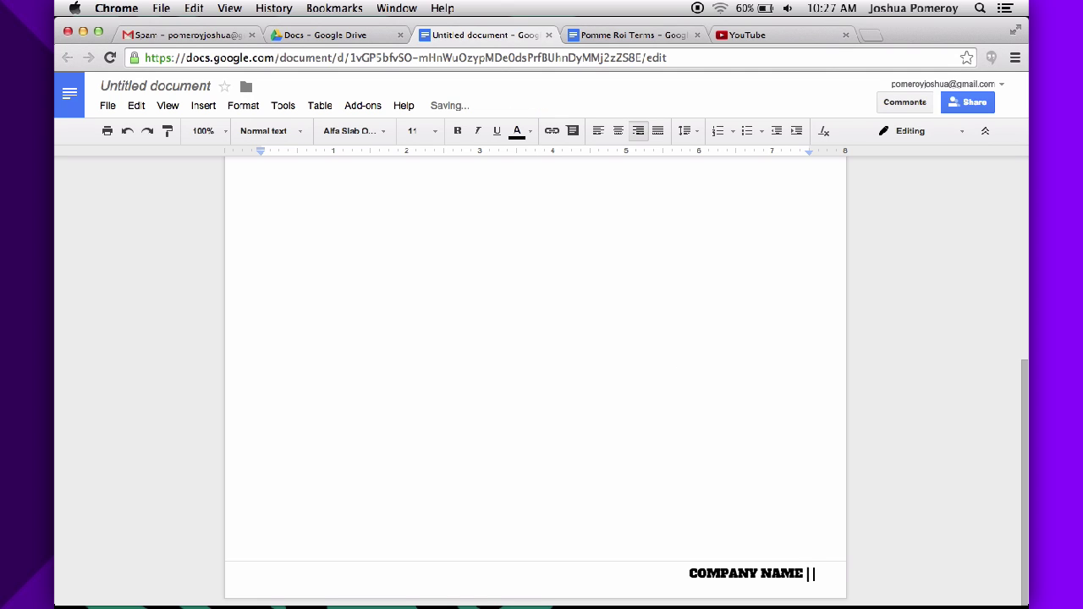
# Insert a bottom-of-page page number after the footer bar, giving 'COMPANY NAME | 1'.
pyautogui.click(203, 106)
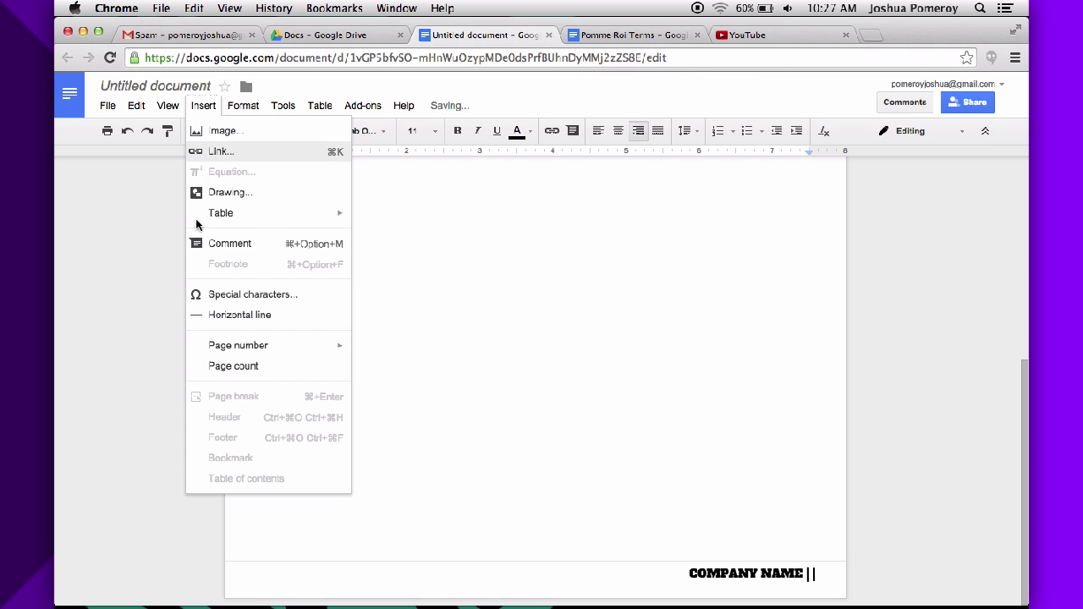
pyautogui.moveTo(267, 354)
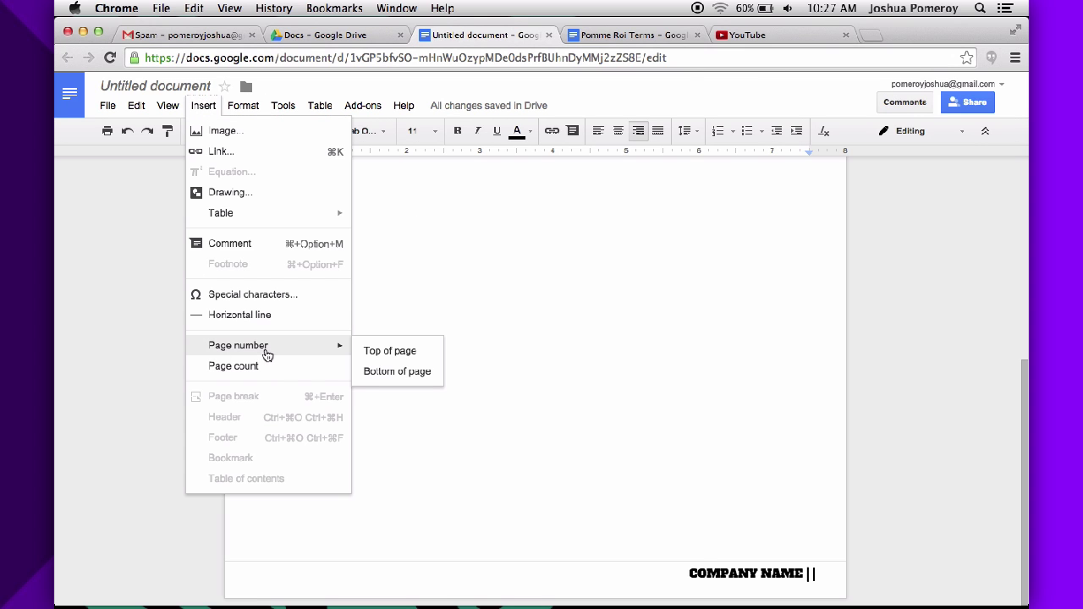
pyautogui.click(401, 375)
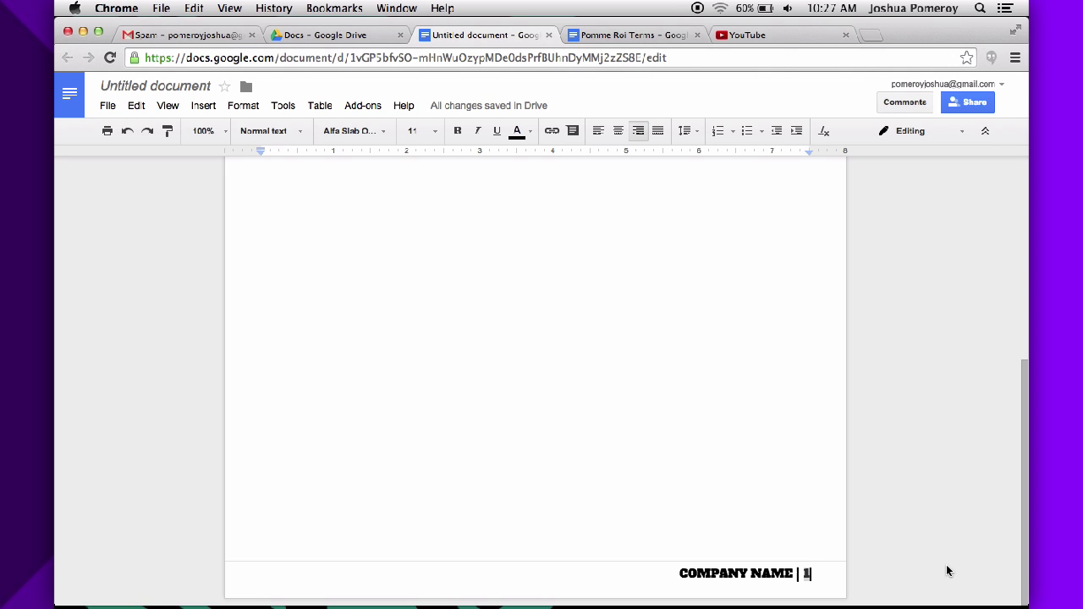
pyautogui.click(576, 573)
pyautogui.click(687, 507)
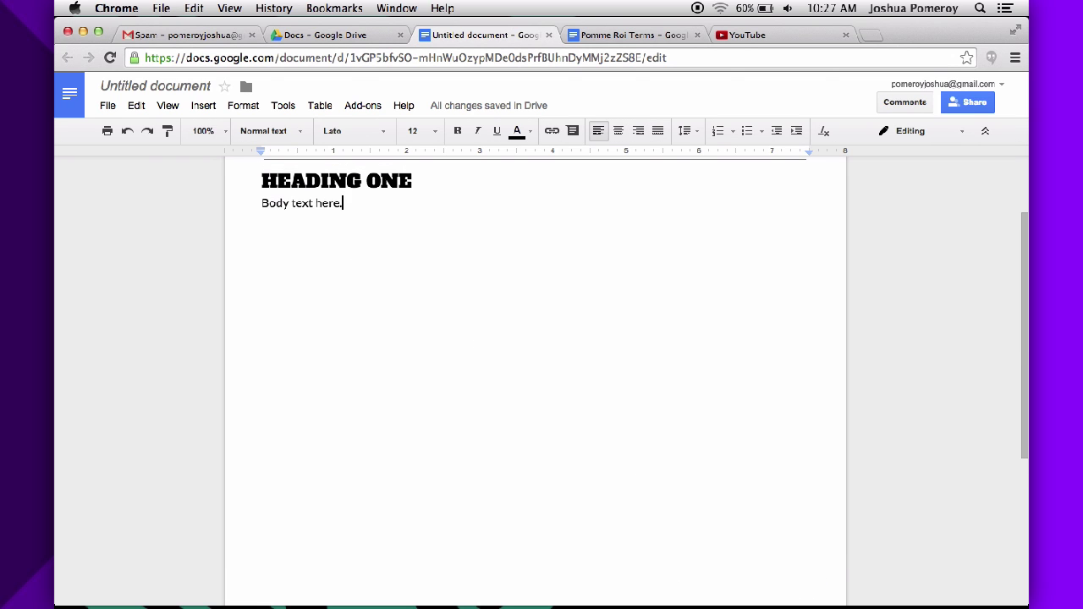
# Add a page break after the body text to create page 2.
pyautogui.press('Return')
pyautogui.click(203, 105)
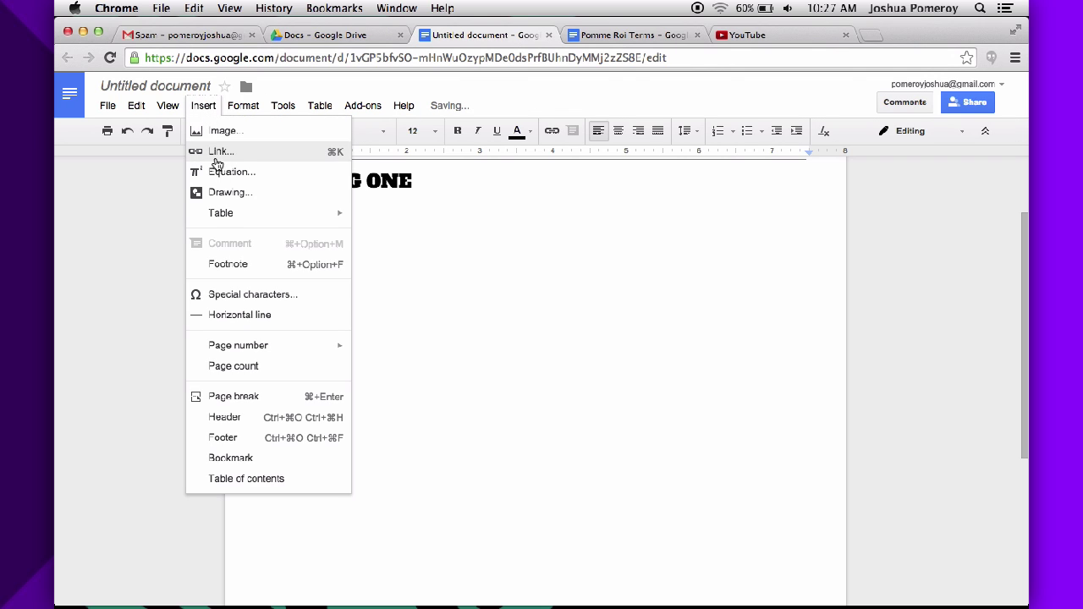
pyautogui.moveTo(250, 348)
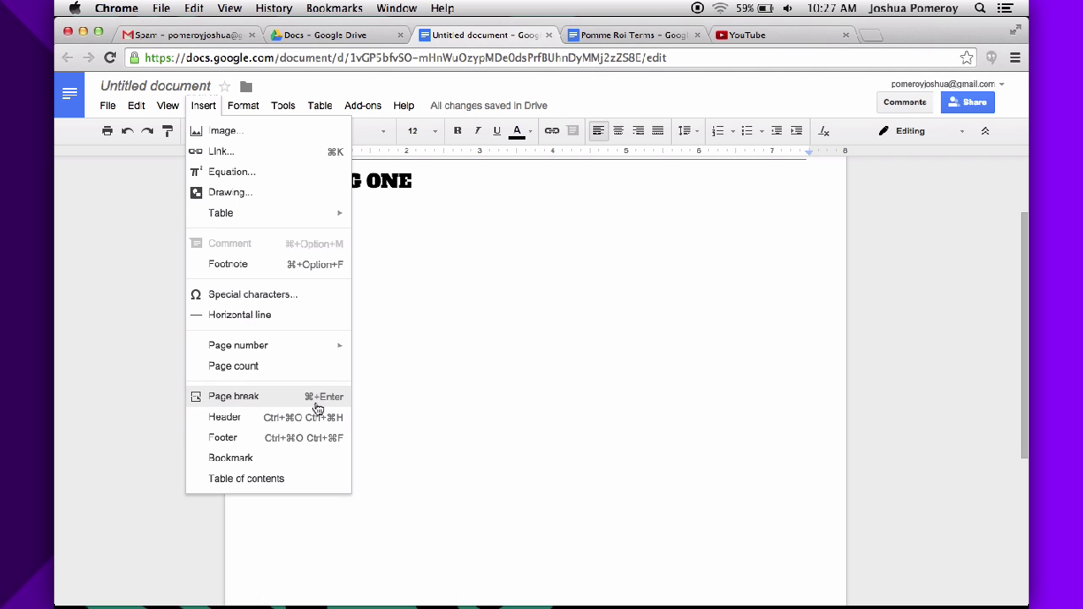
pyautogui.click(314, 397)
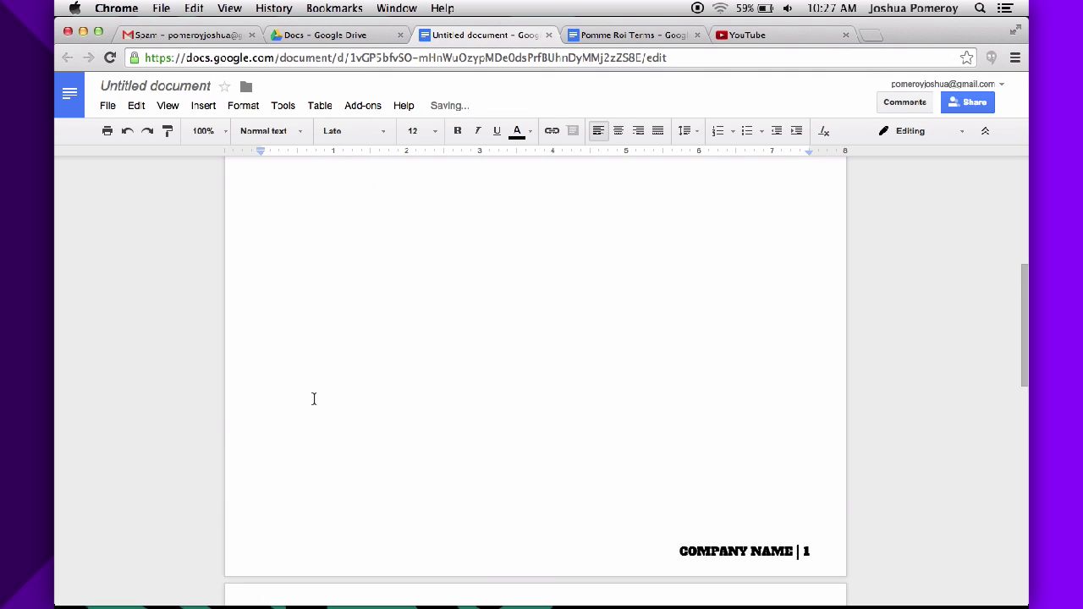
pyautogui.scroll(-3, 889, 339)
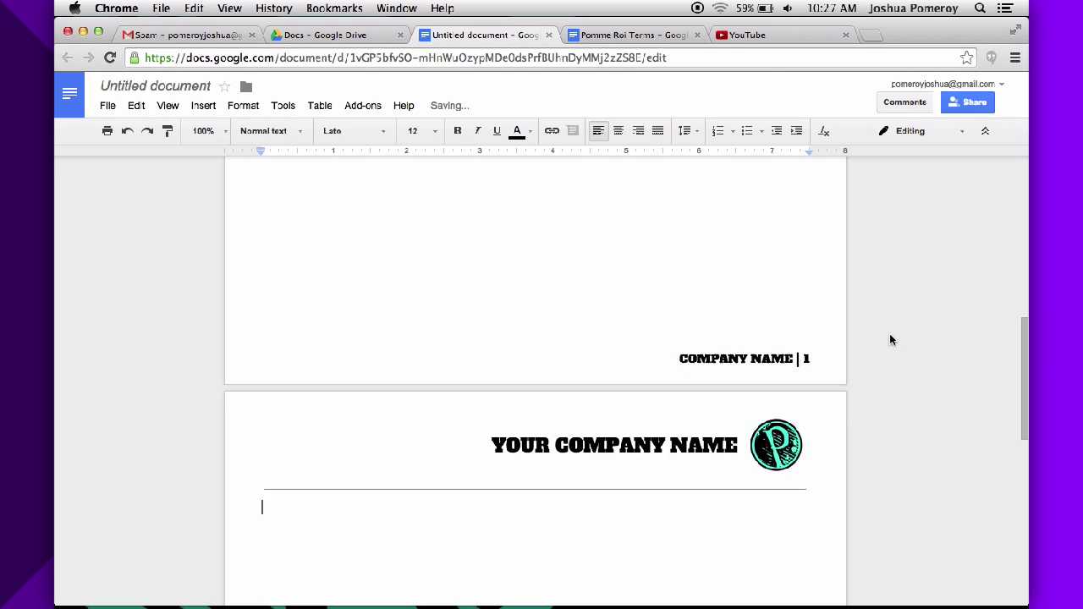
pyautogui.scroll(-5, 888, 339)
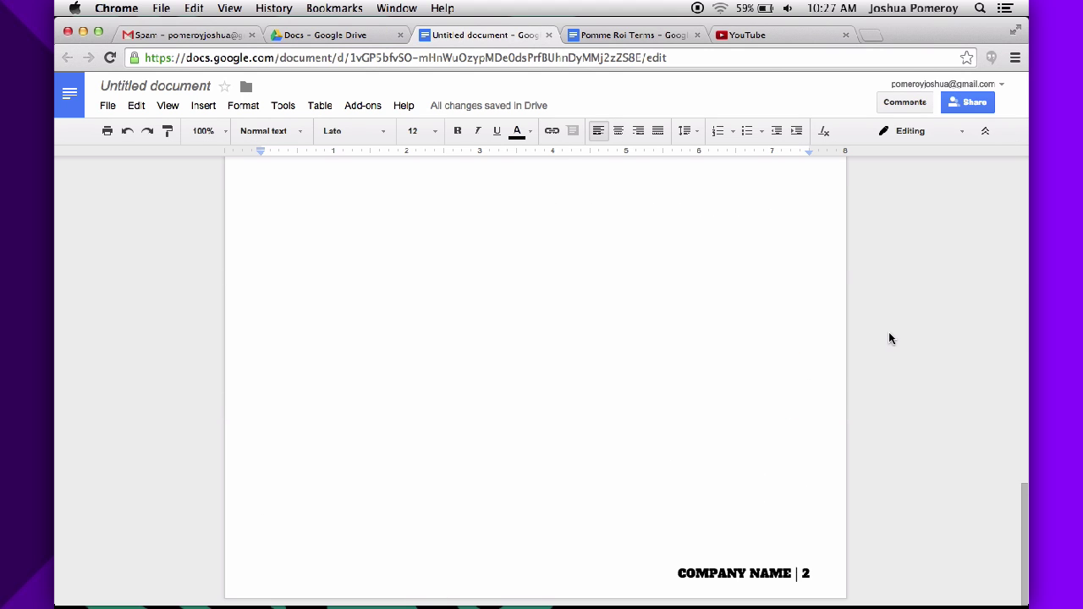
pyautogui.scroll(5, 888, 338)
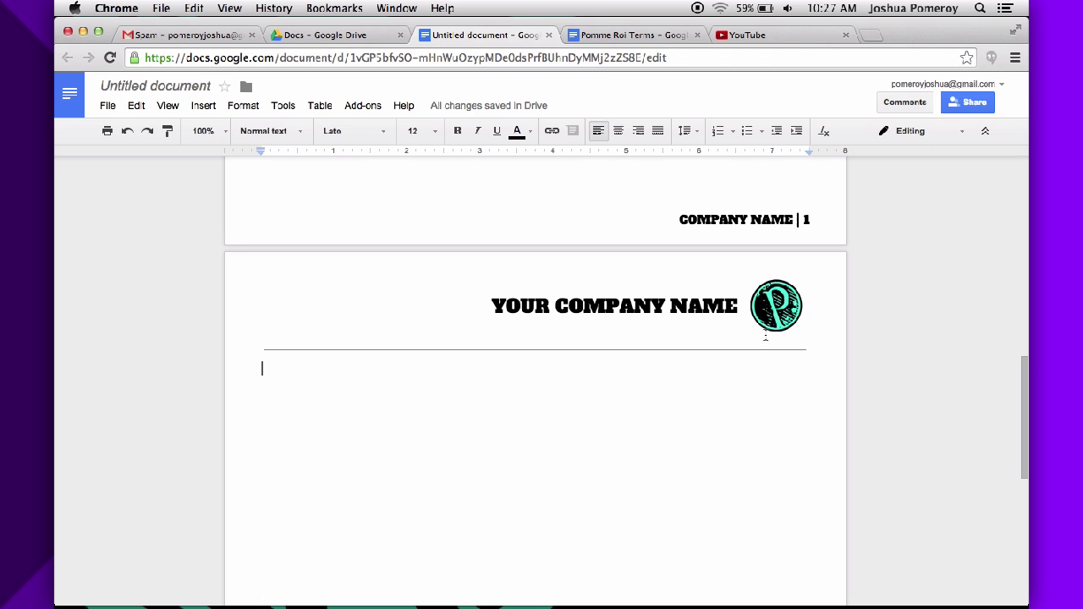
pyautogui.scroll(-5, 694, 390)
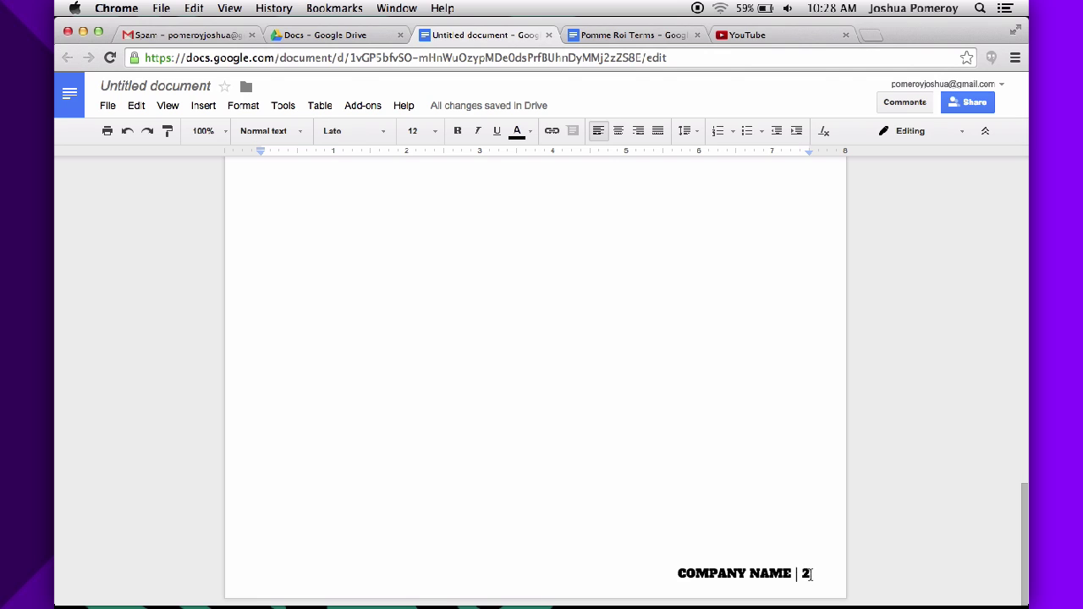
pyautogui.scroll(7, 432, 273)
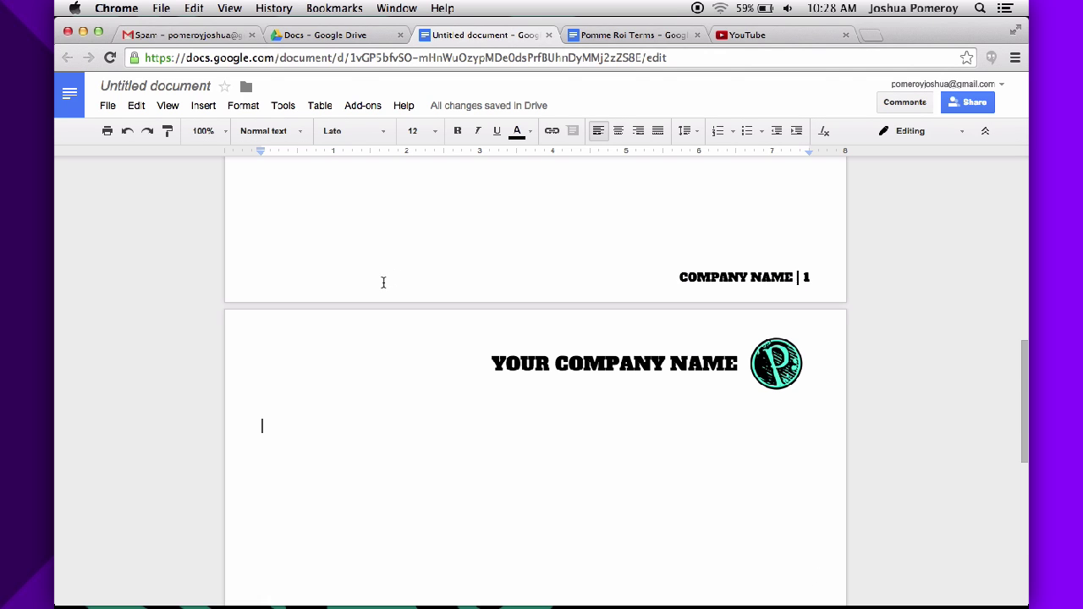
# Insert another page break to create page 3 with footer number 3.
pyautogui.click(205, 109)
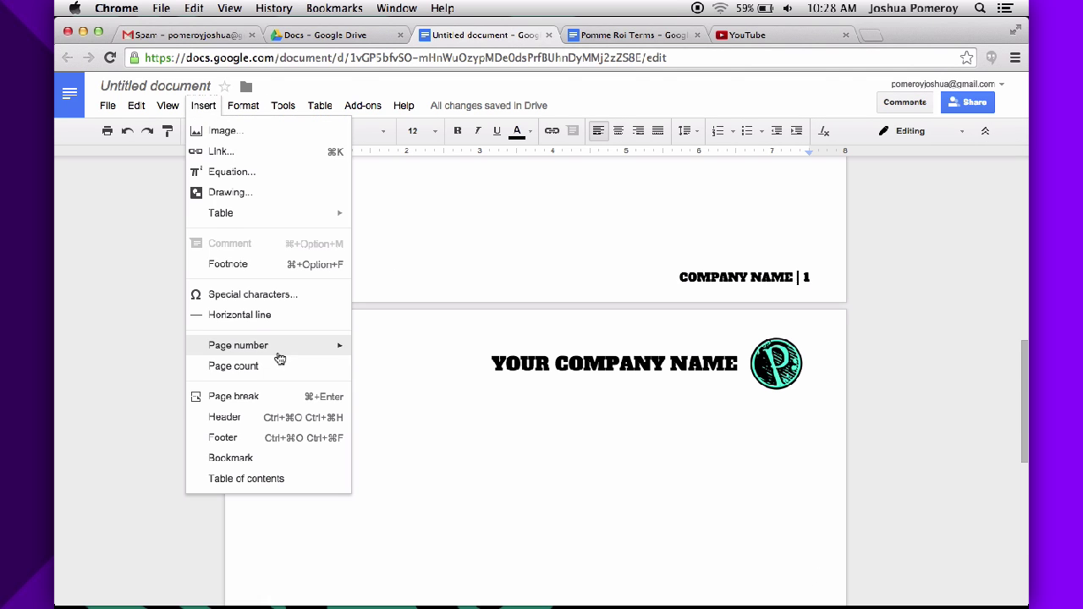
pyautogui.click(258, 400)
pyautogui.scroll(-3, 616, 318)
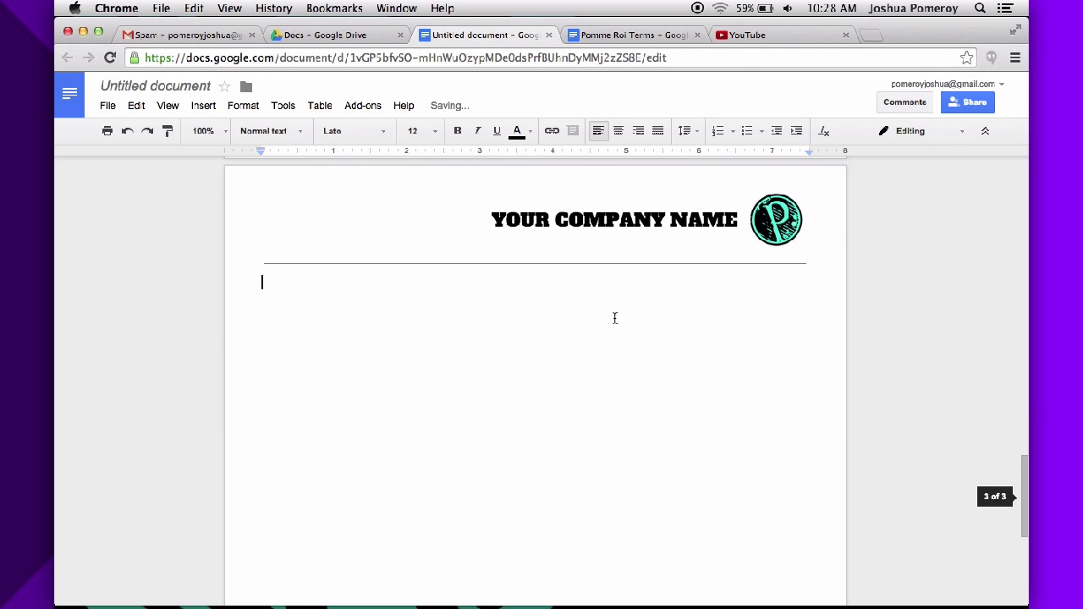
pyautogui.scroll(-5, 609, 351)
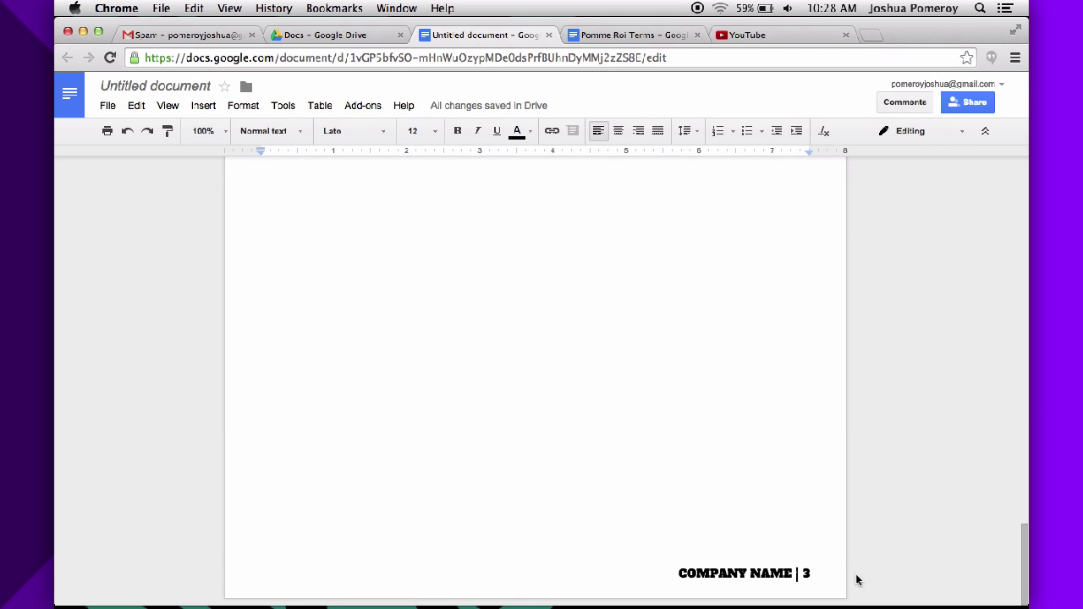
pyautogui.scroll(8, 896, 539)
pyautogui.scroll(10, 898, 543)
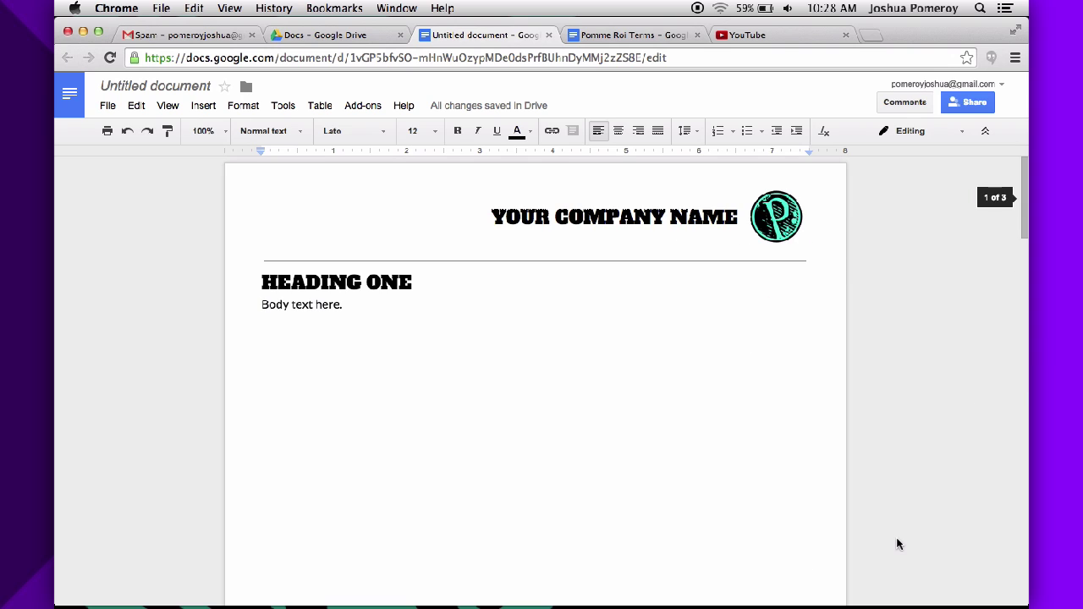